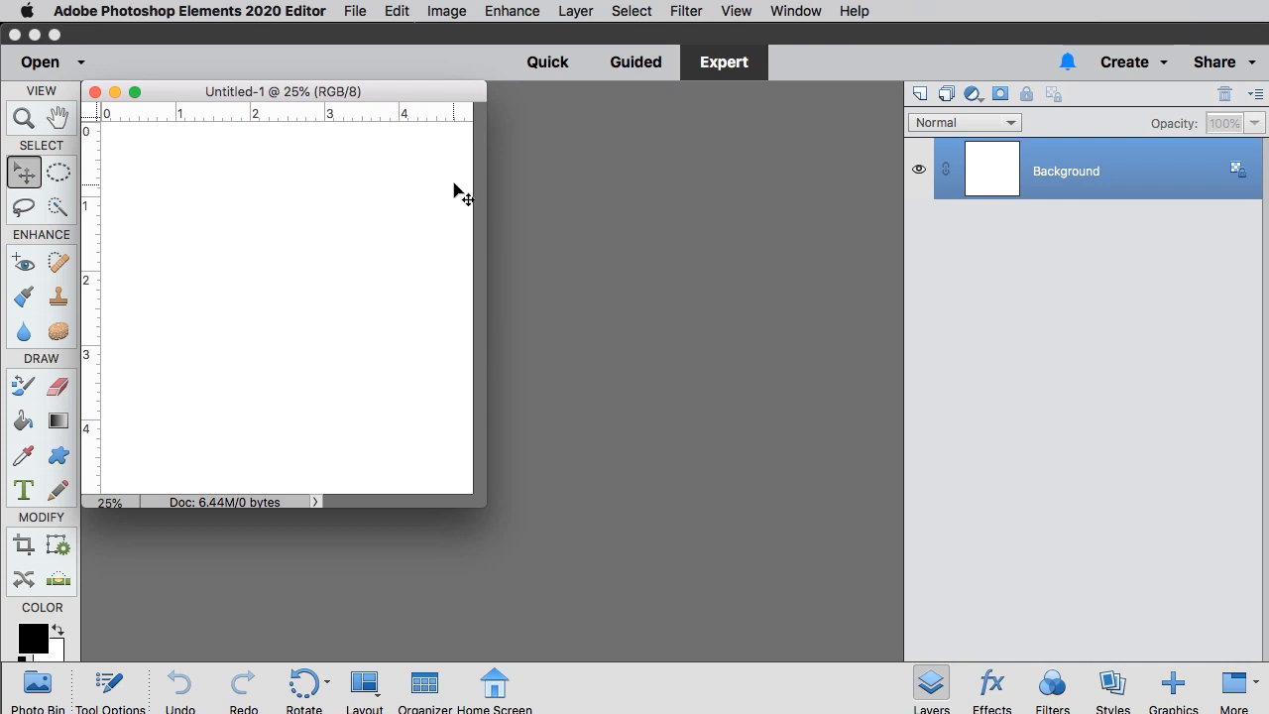
- Consolidate the floating document into a tab and unlock its Background layer into a regular layer
left_click(796, 11)
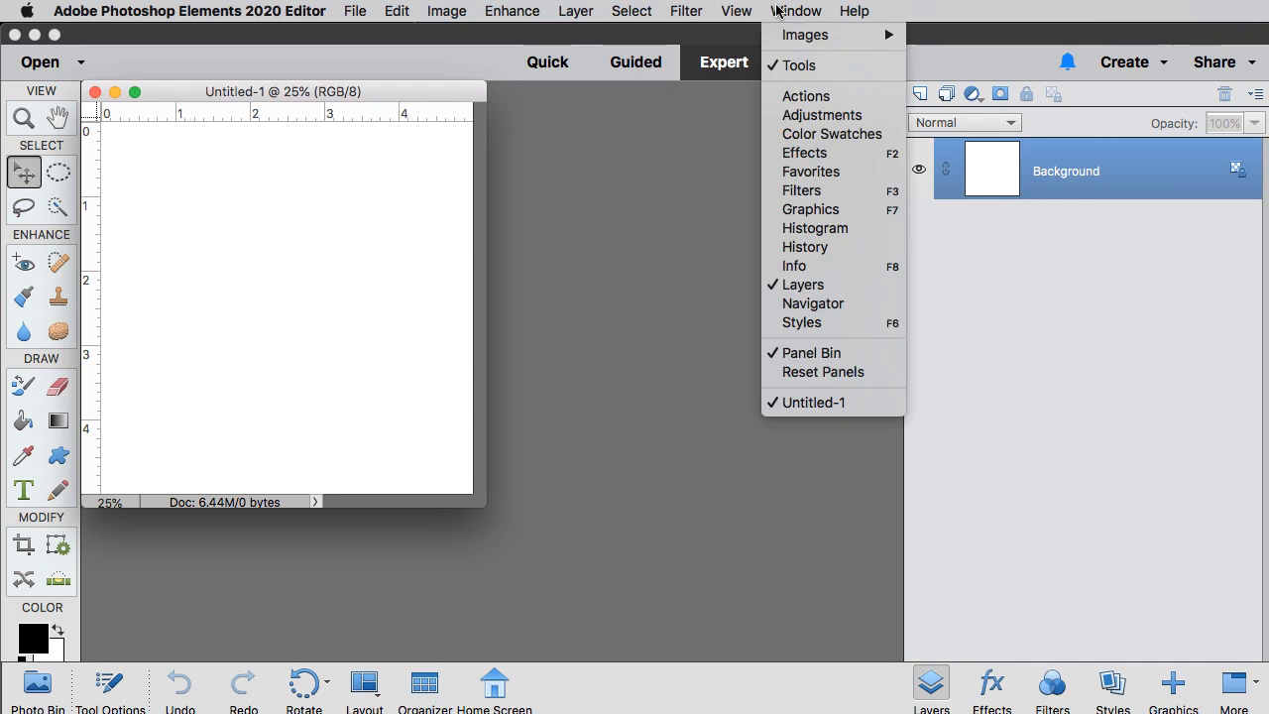
mouse_move(883, 34)
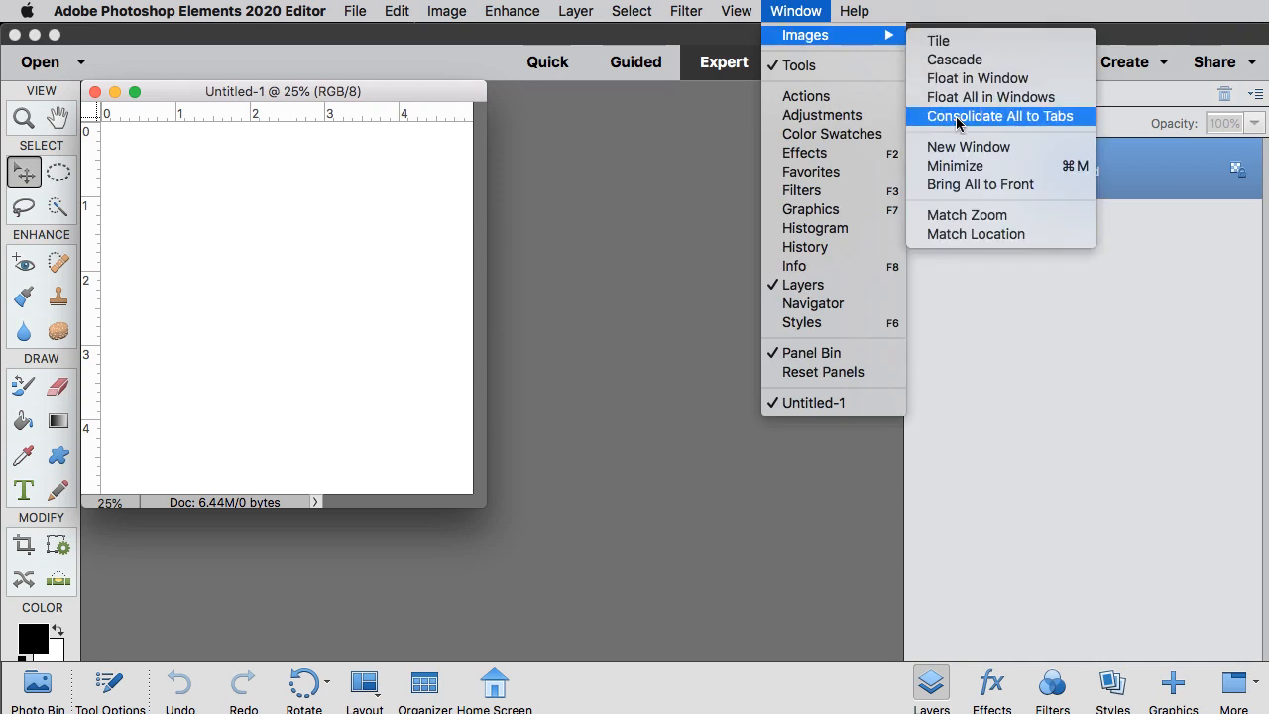
left_click(999, 116)
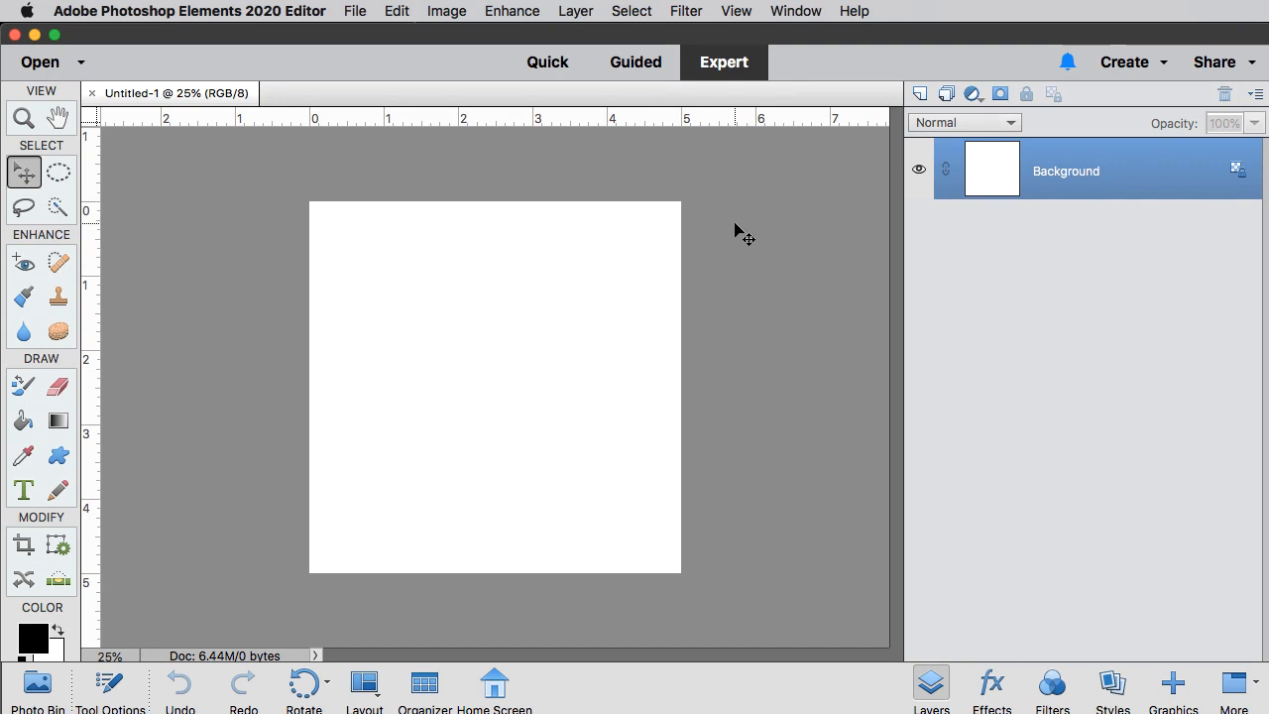
left_click(1234, 174)
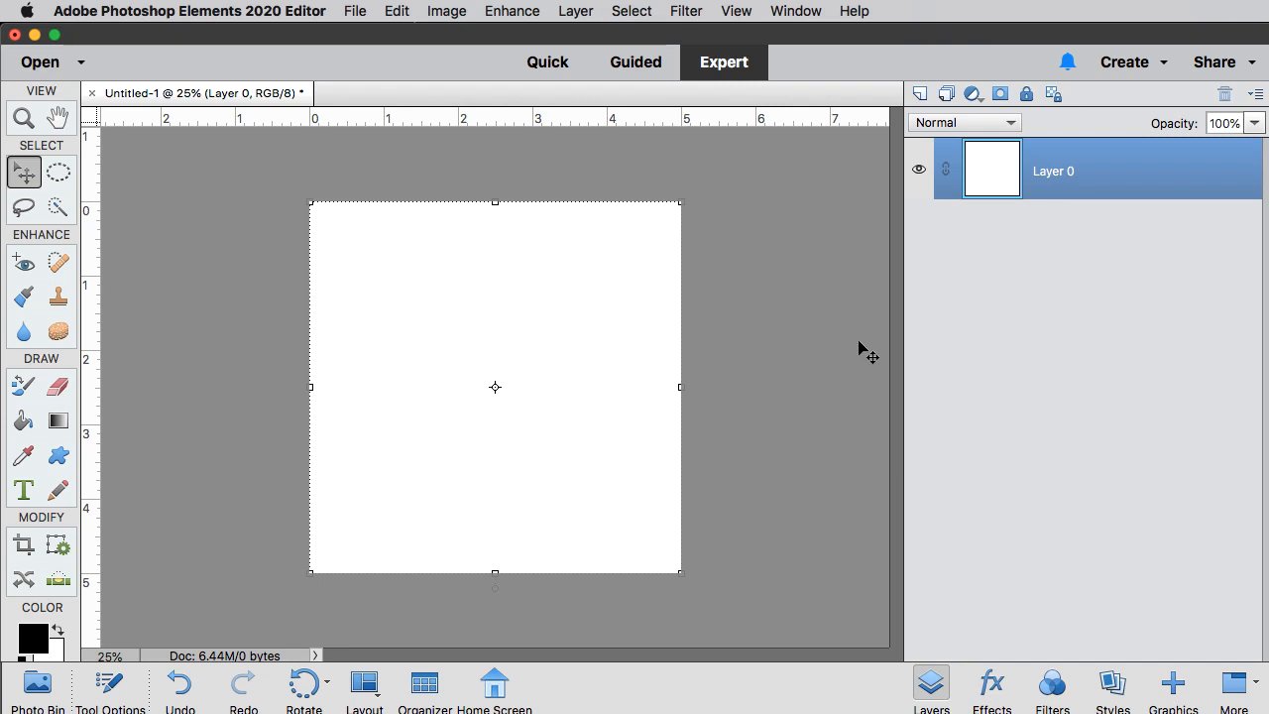
- Set the foreground color to 959595 and fill the unlocked layer with it
left_click(33, 640)
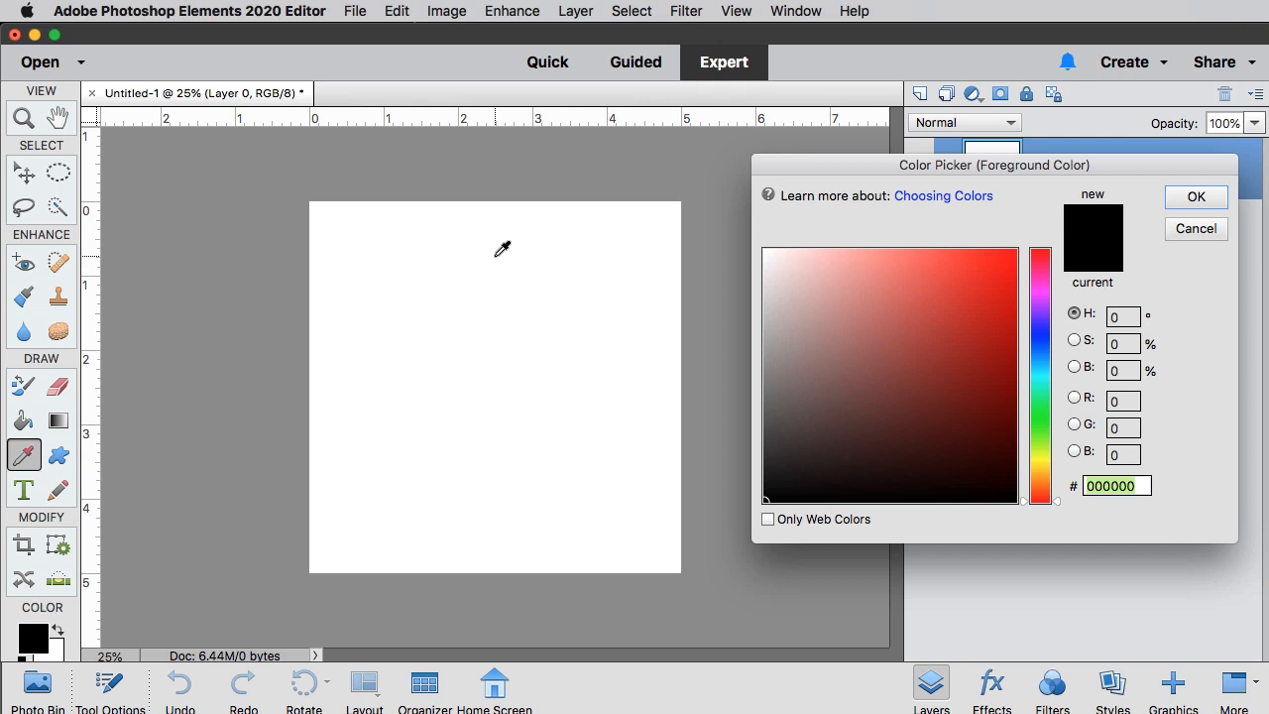
type("95959")
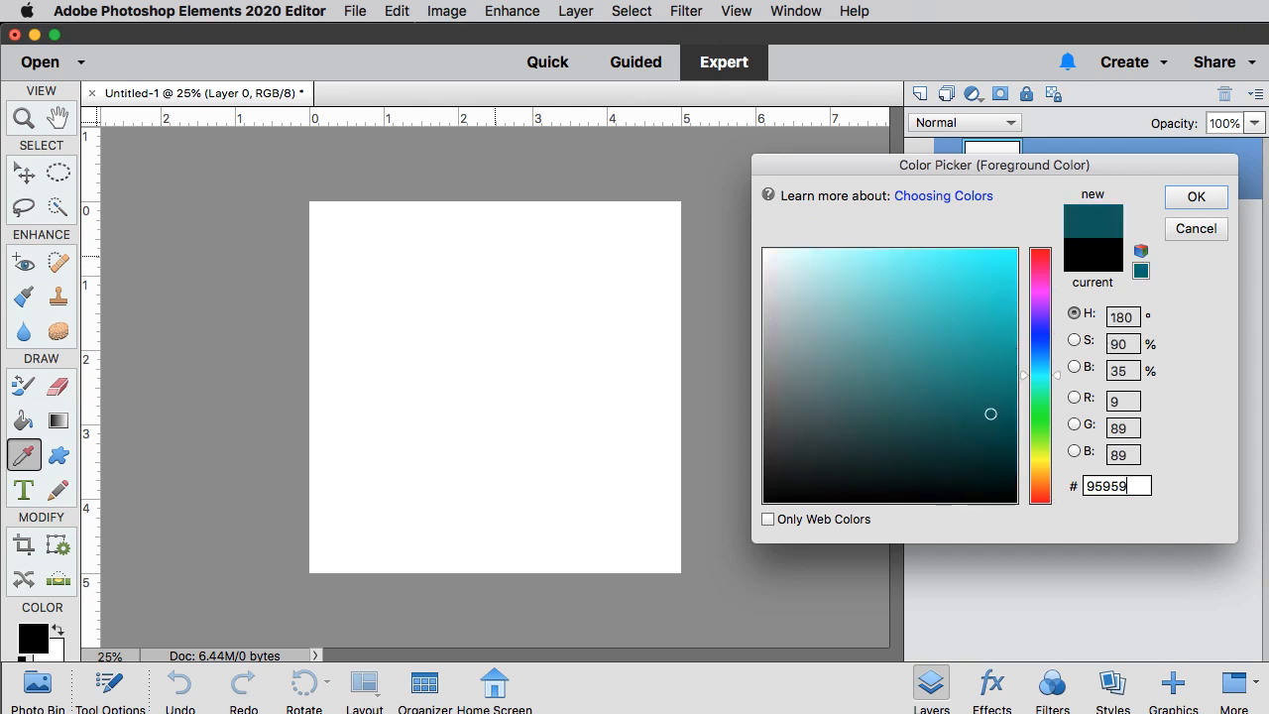
type("5")
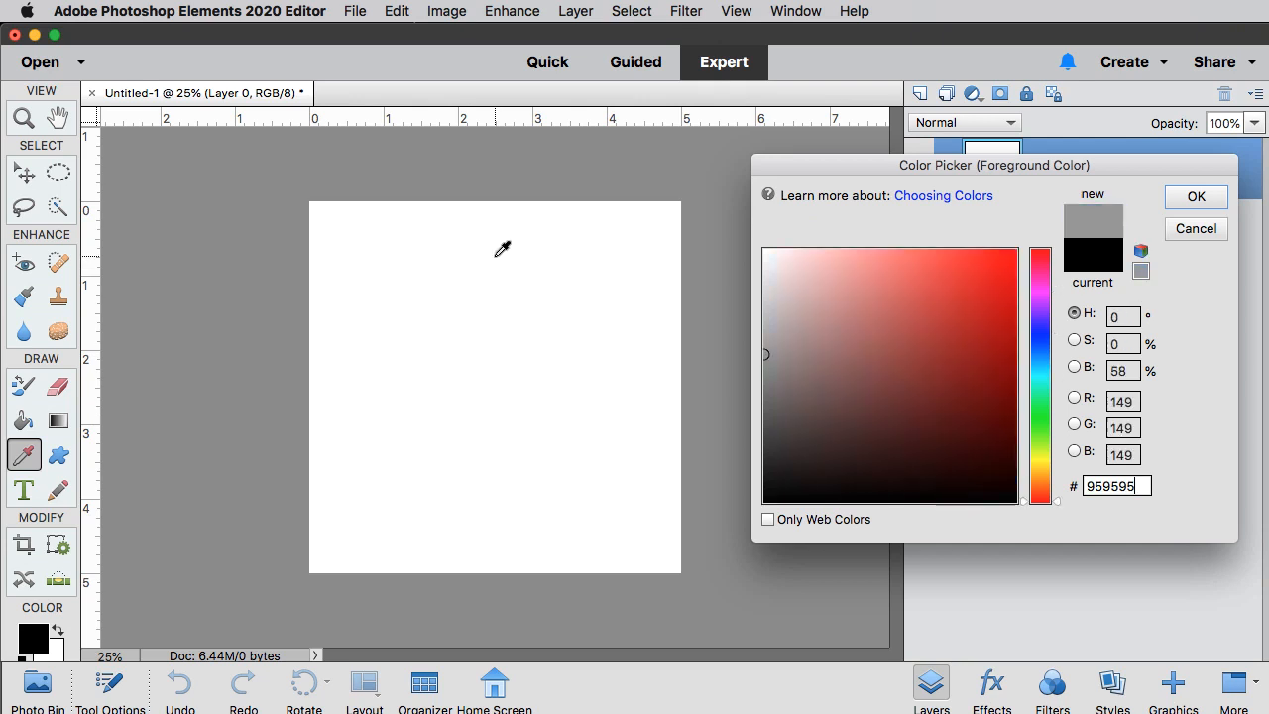
left_click(1195, 199)
key("v")
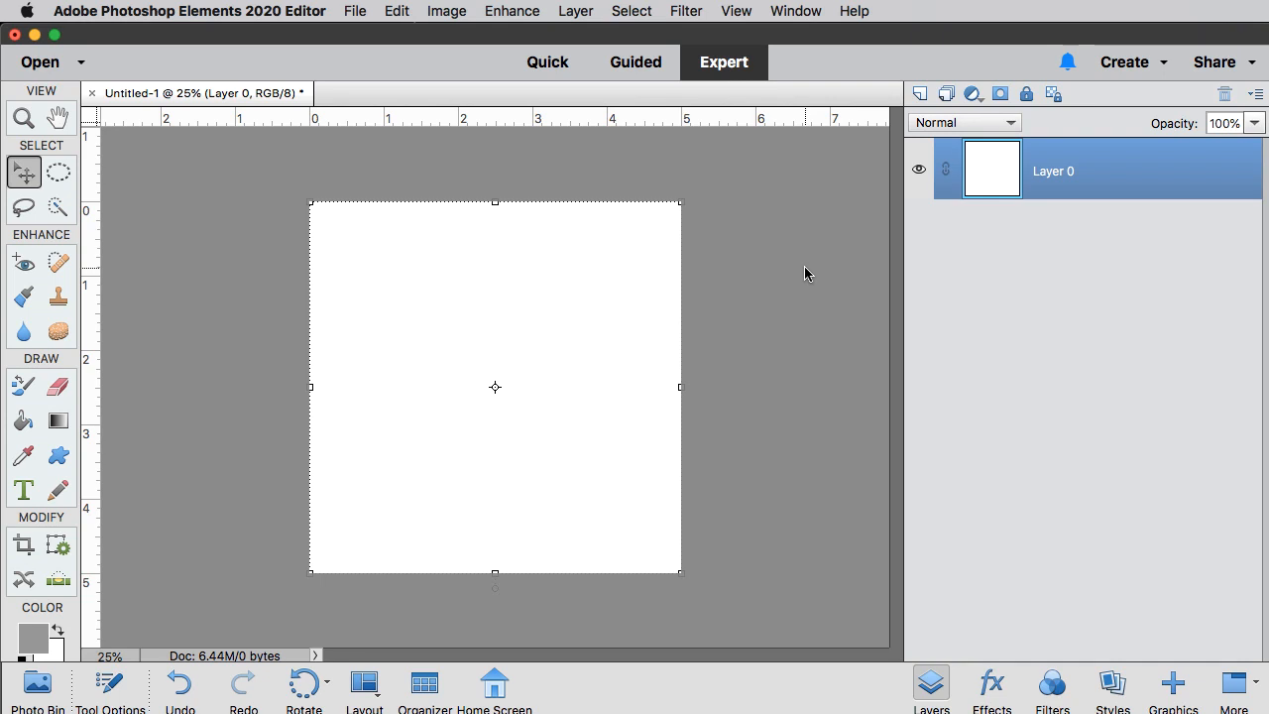
key("alt+BackSpace")
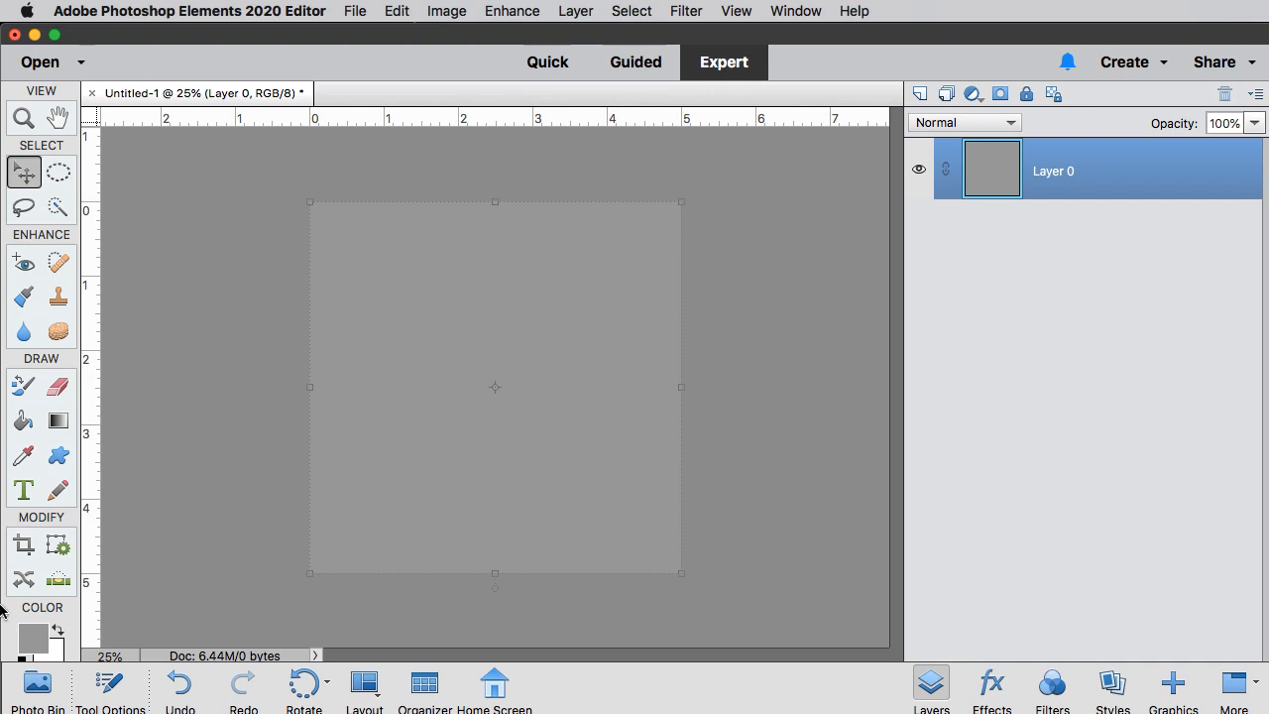
- Set the foreground color to light gray cccccc
left_click(32, 639)
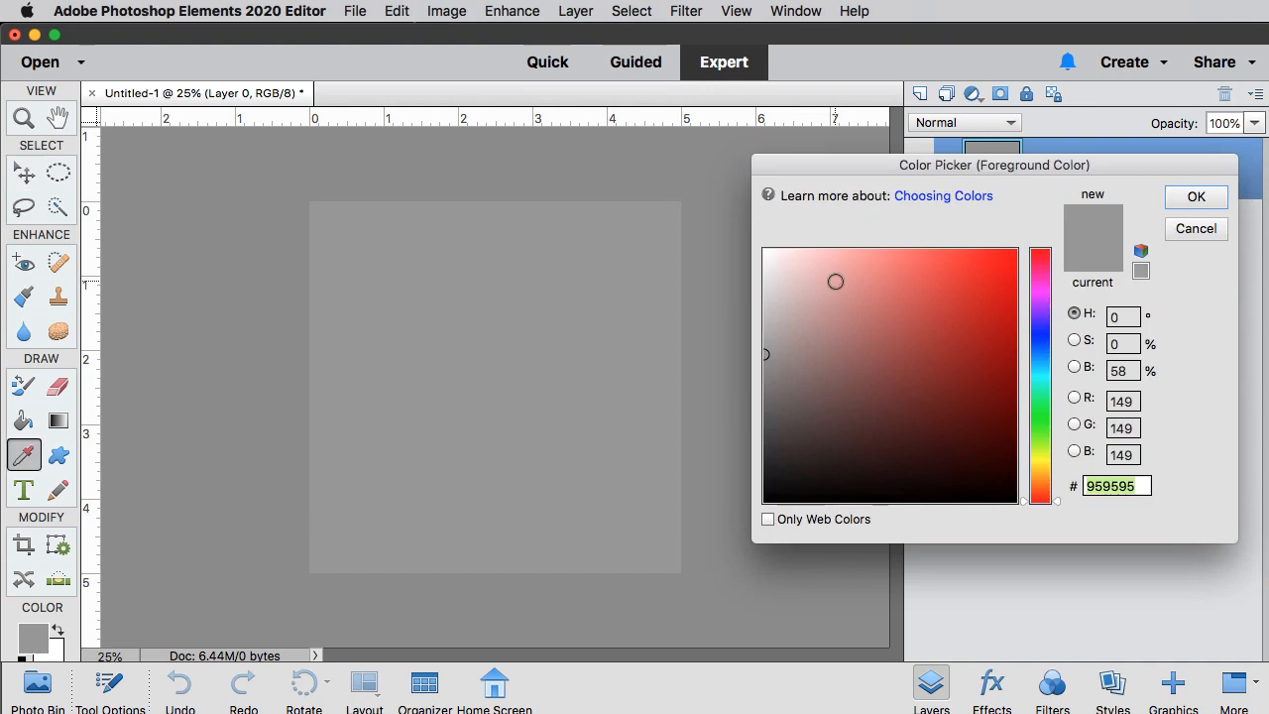
type("cc")
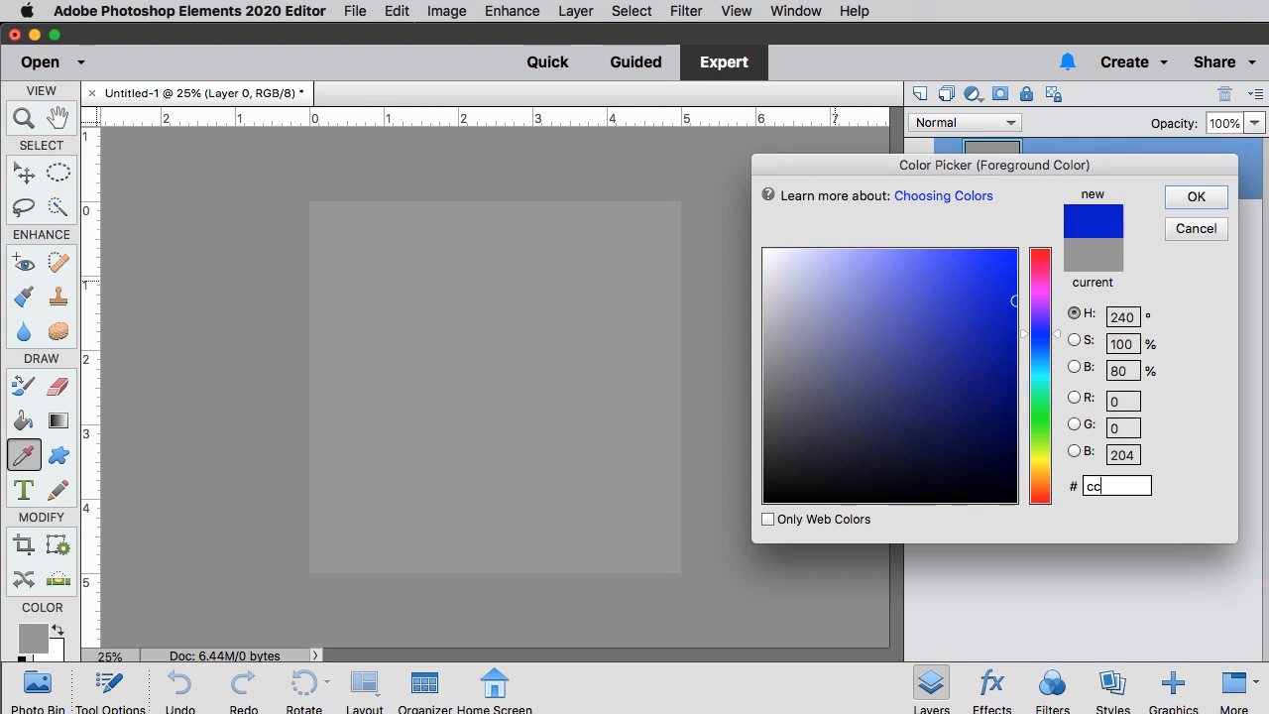
type("cccc")
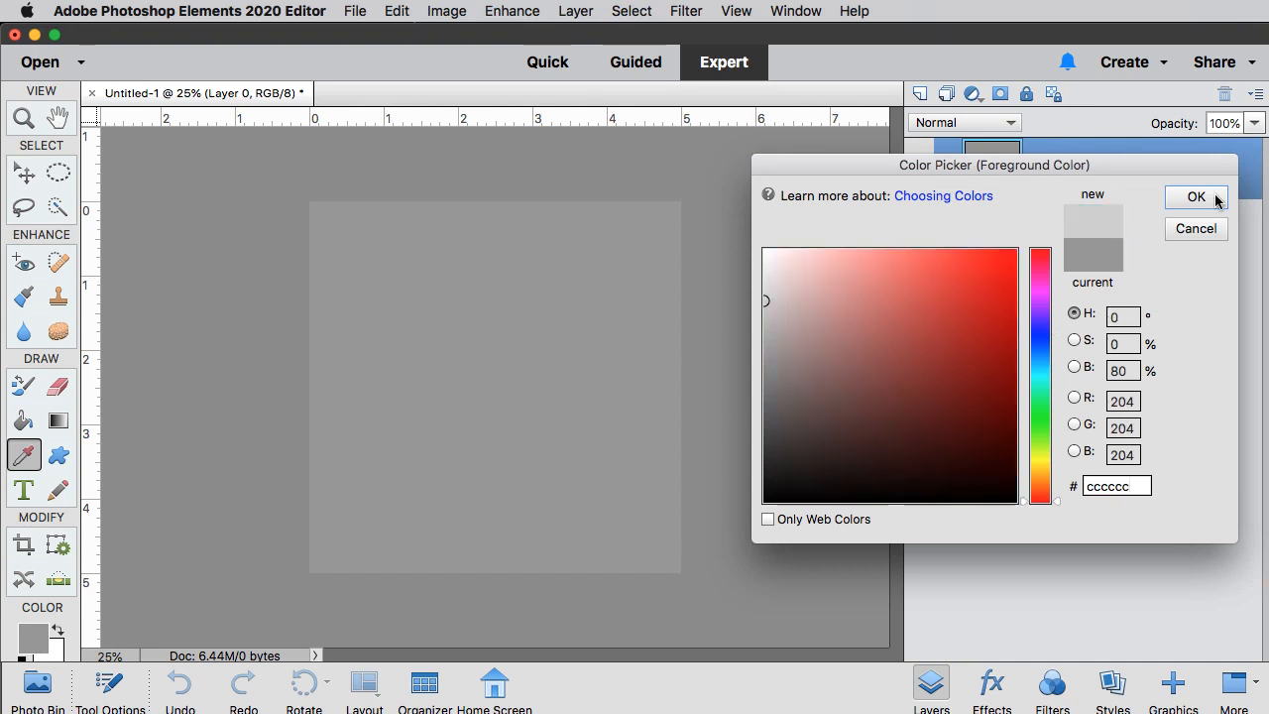
left_click(1195, 198)
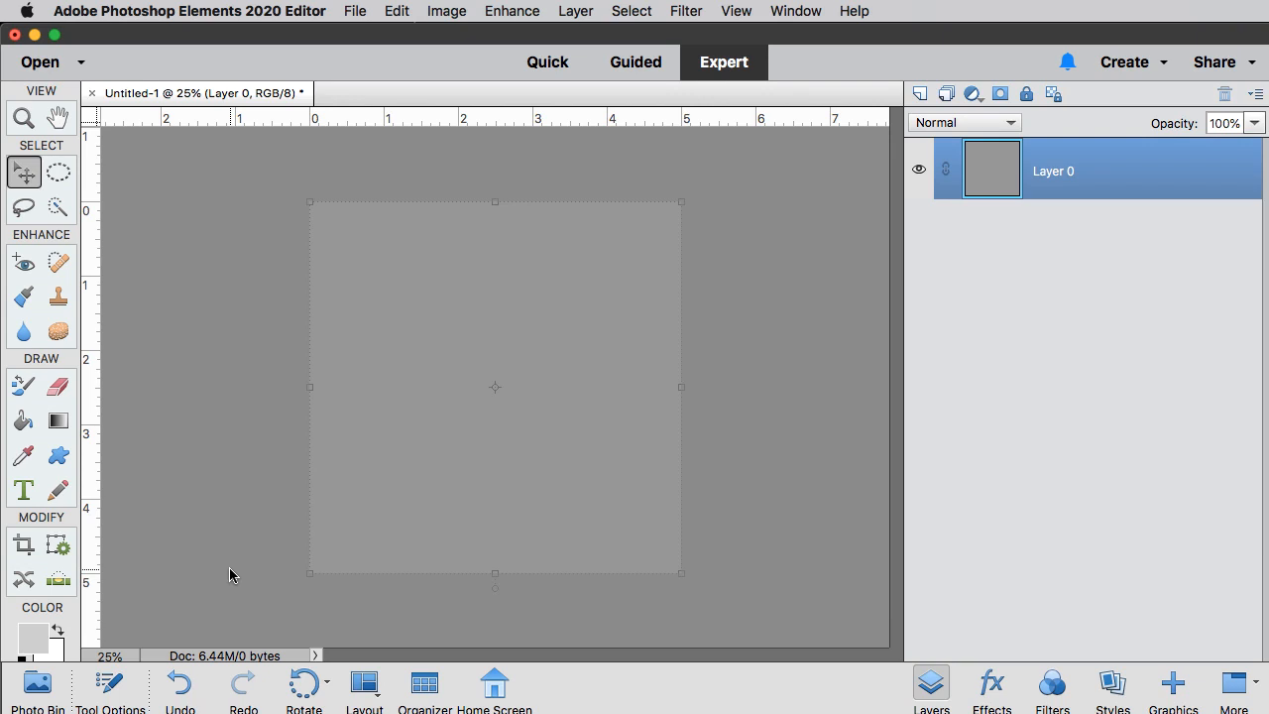
- Draw an unconstrained Hexagon custom shape about 4.5 inches wide and 4 inches high in the middle of the canvas
left_click(48, 463)
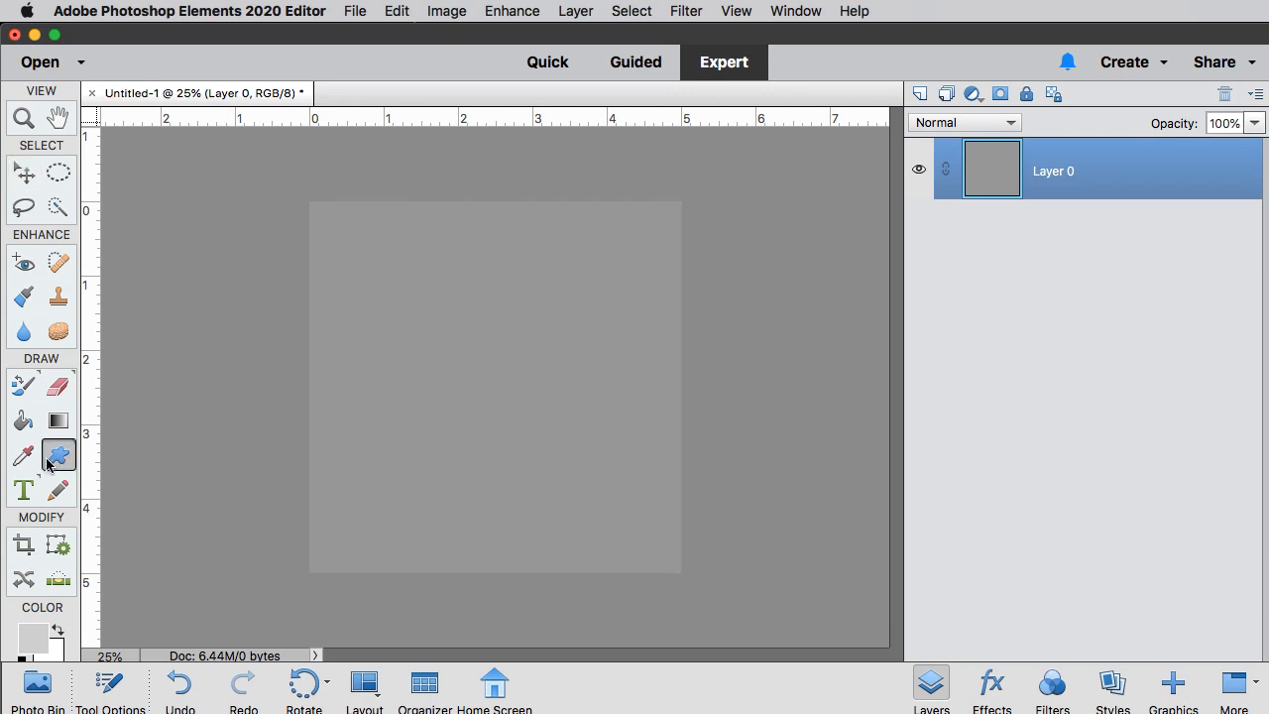
left_click(115, 696)
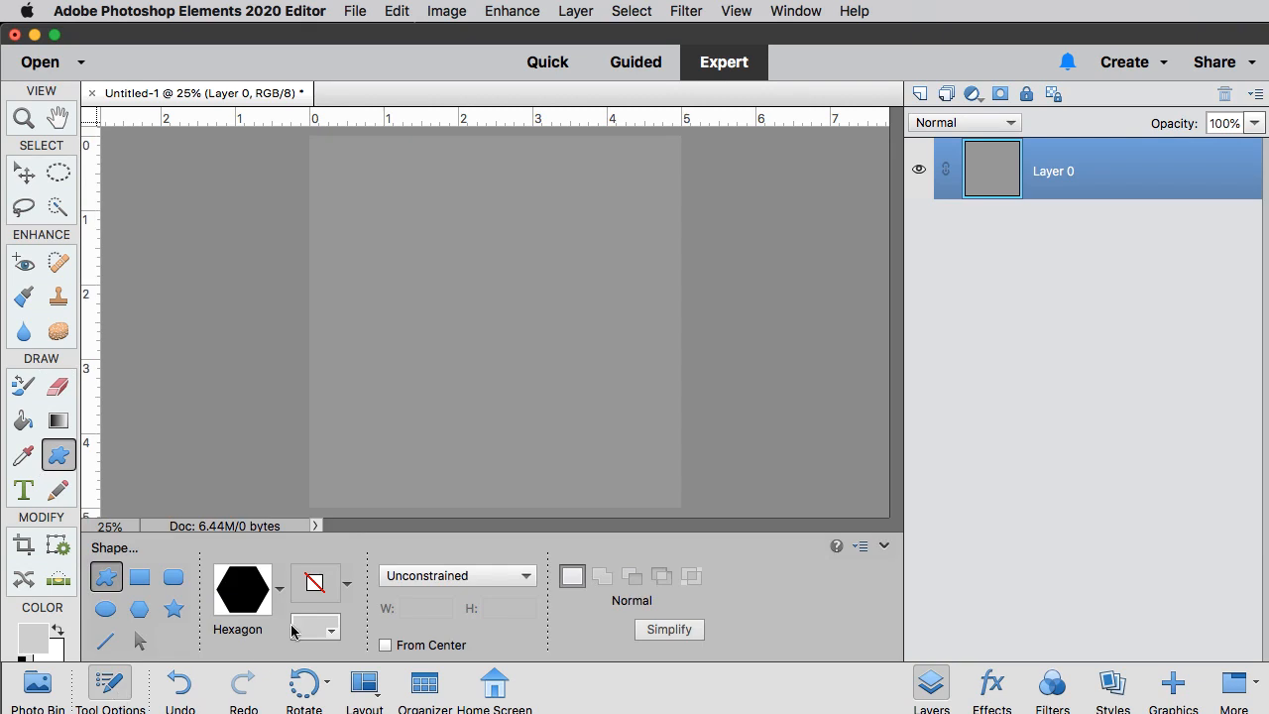
left_click(278, 592)
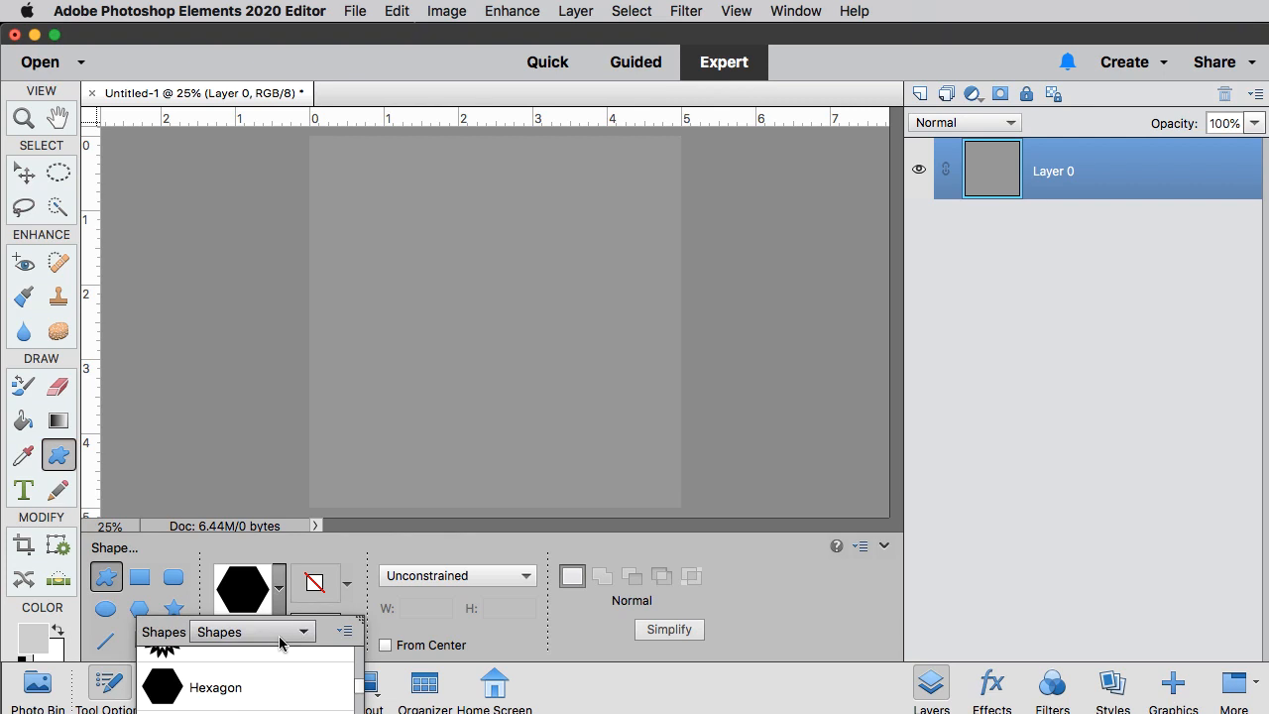
left_click(281, 642)
left_click(280, 639)
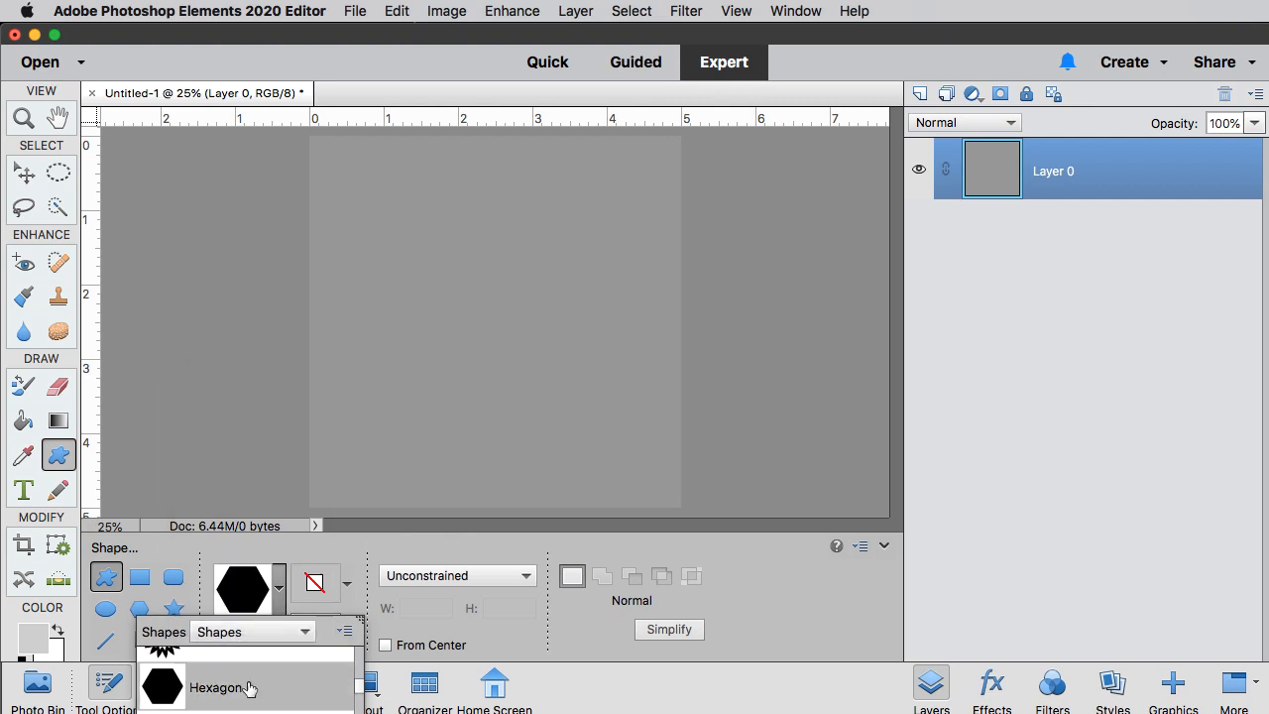
left_click(344, 630)
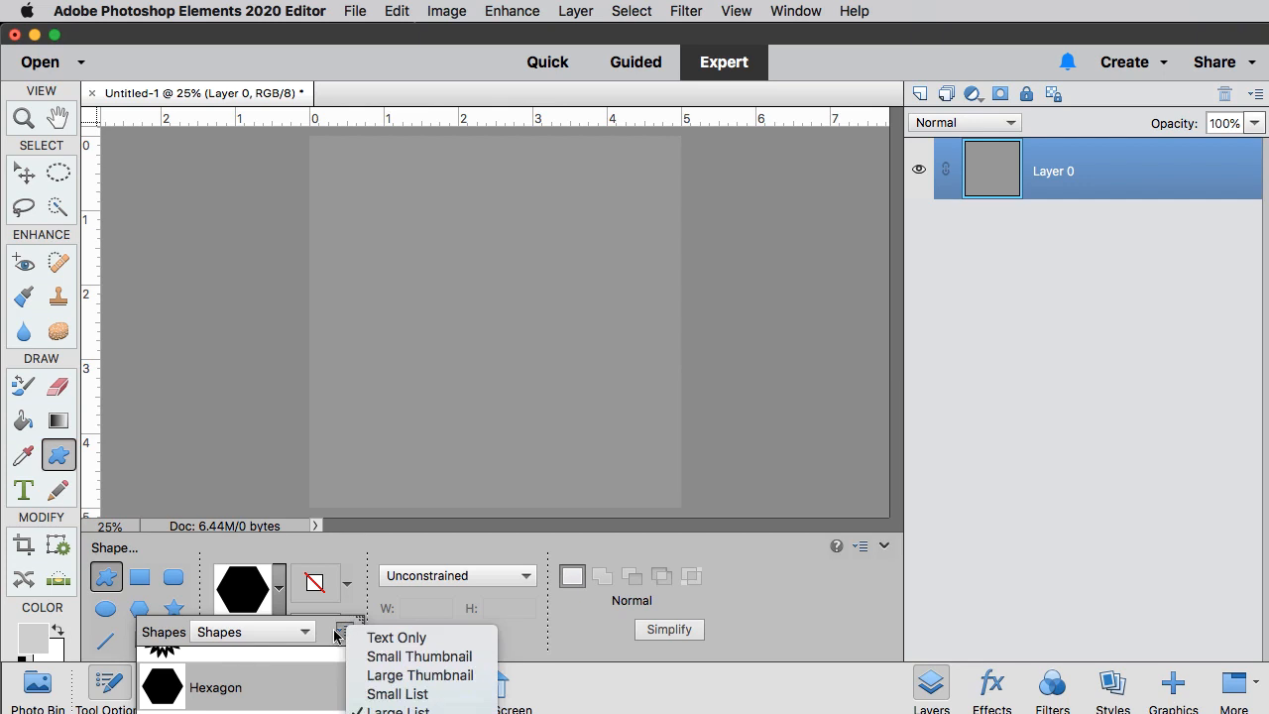
left_click(277, 587)
left_click(277, 586)
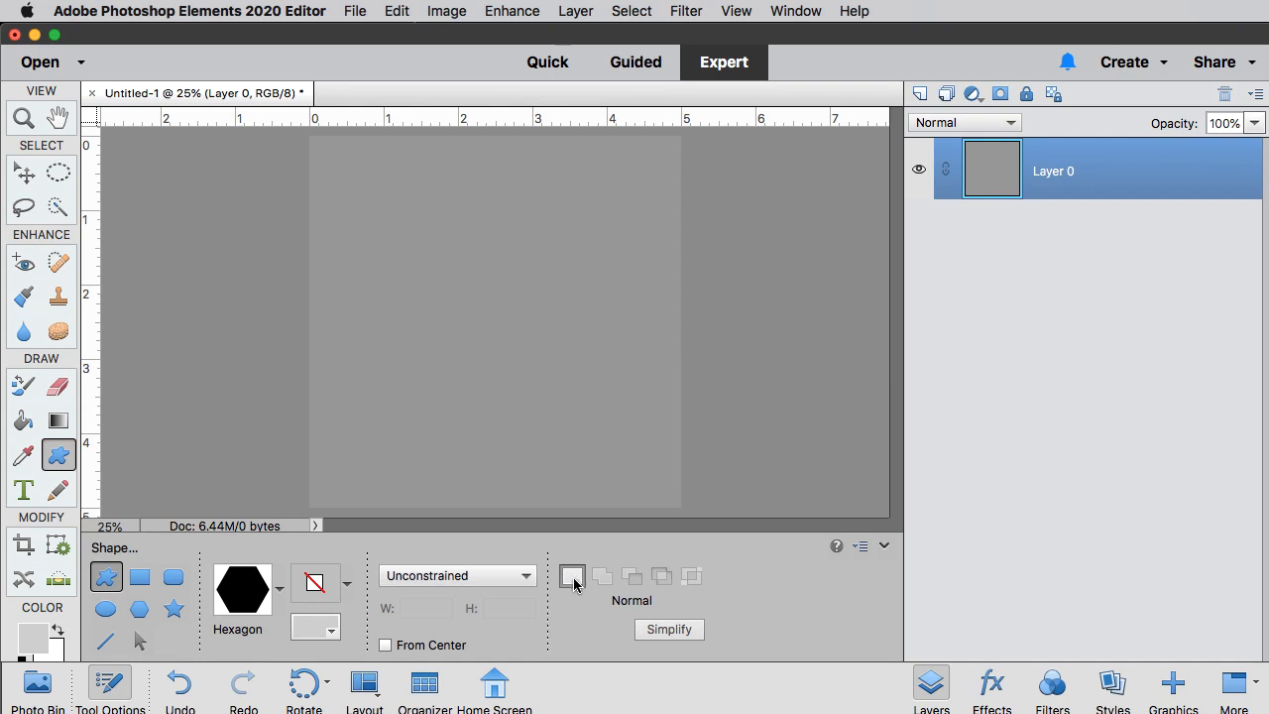
left_click(109, 684)
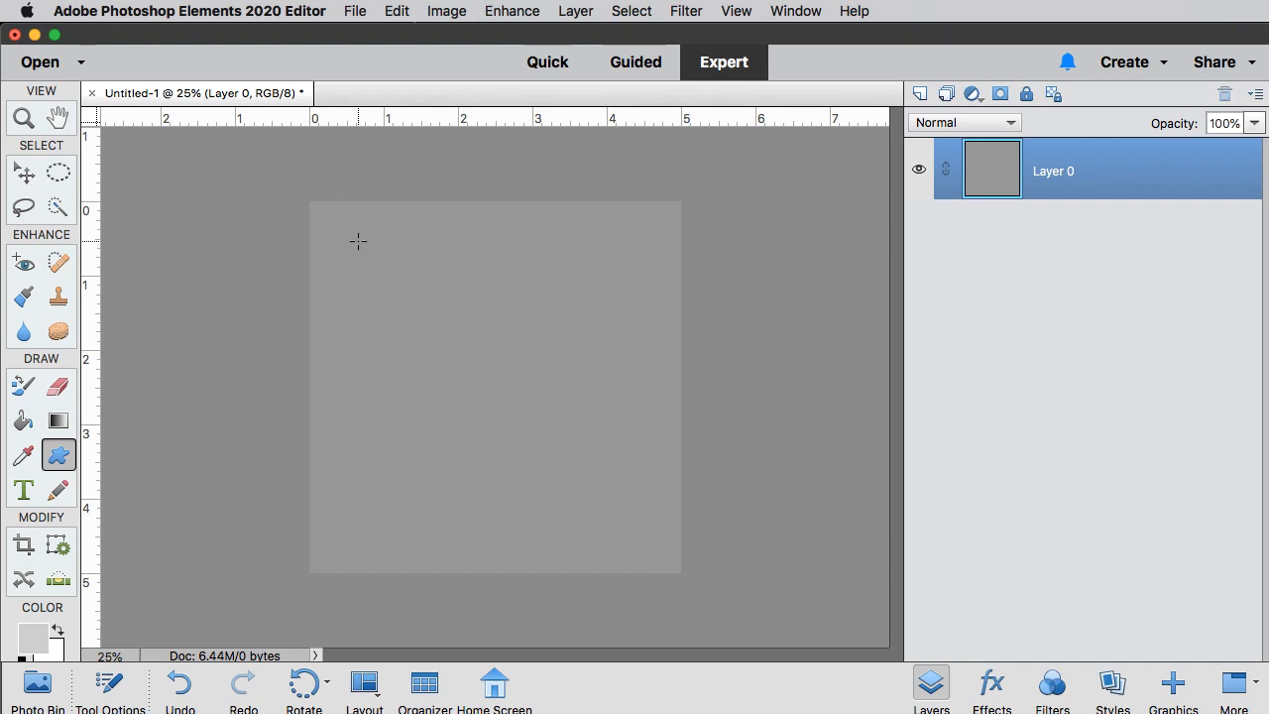
left_click_drag(360, 243, 690, 664)
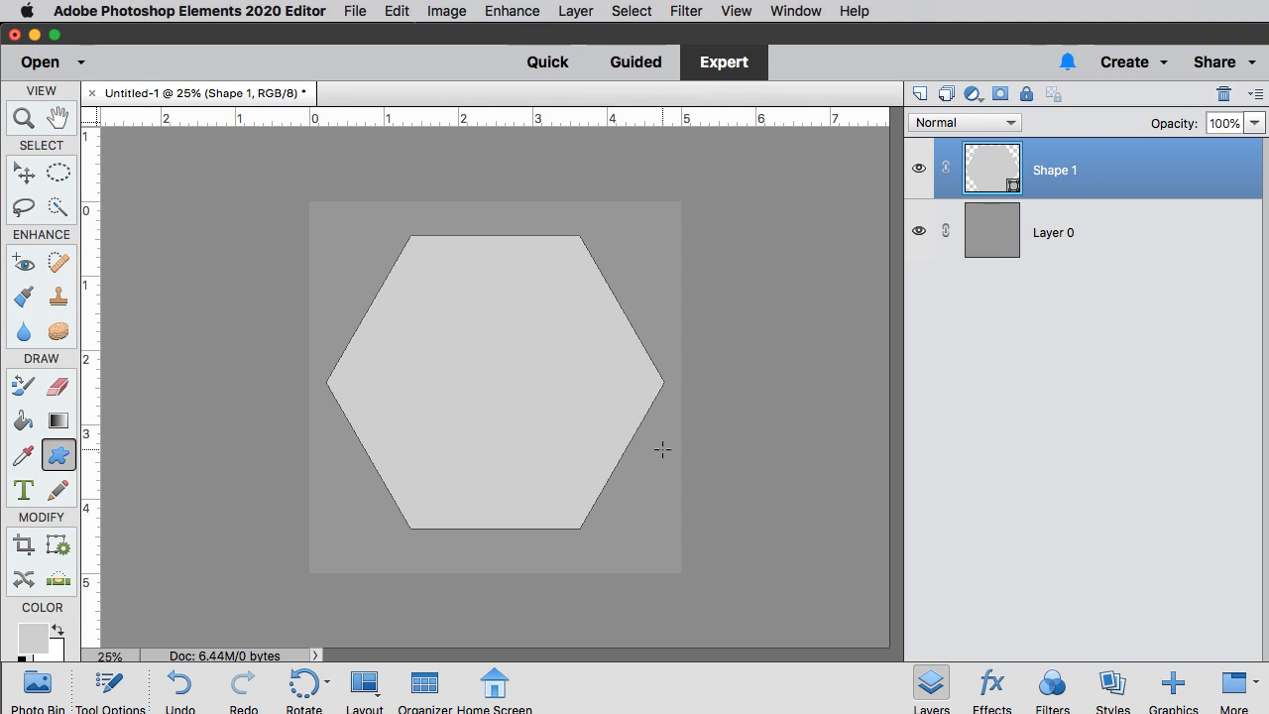
- Center the hexagon on the canvas both vertically and horizontally using a selection of the whole canvas, and deselect
key("super+a")
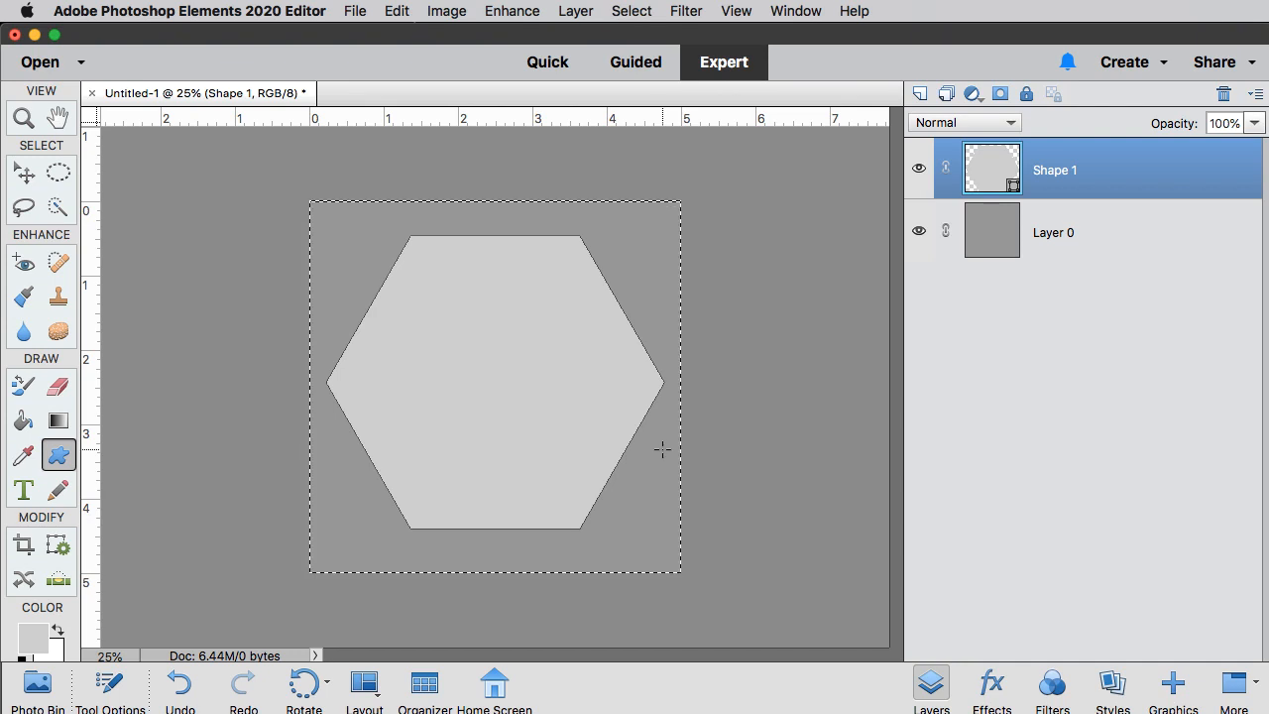
left_click(23, 173)
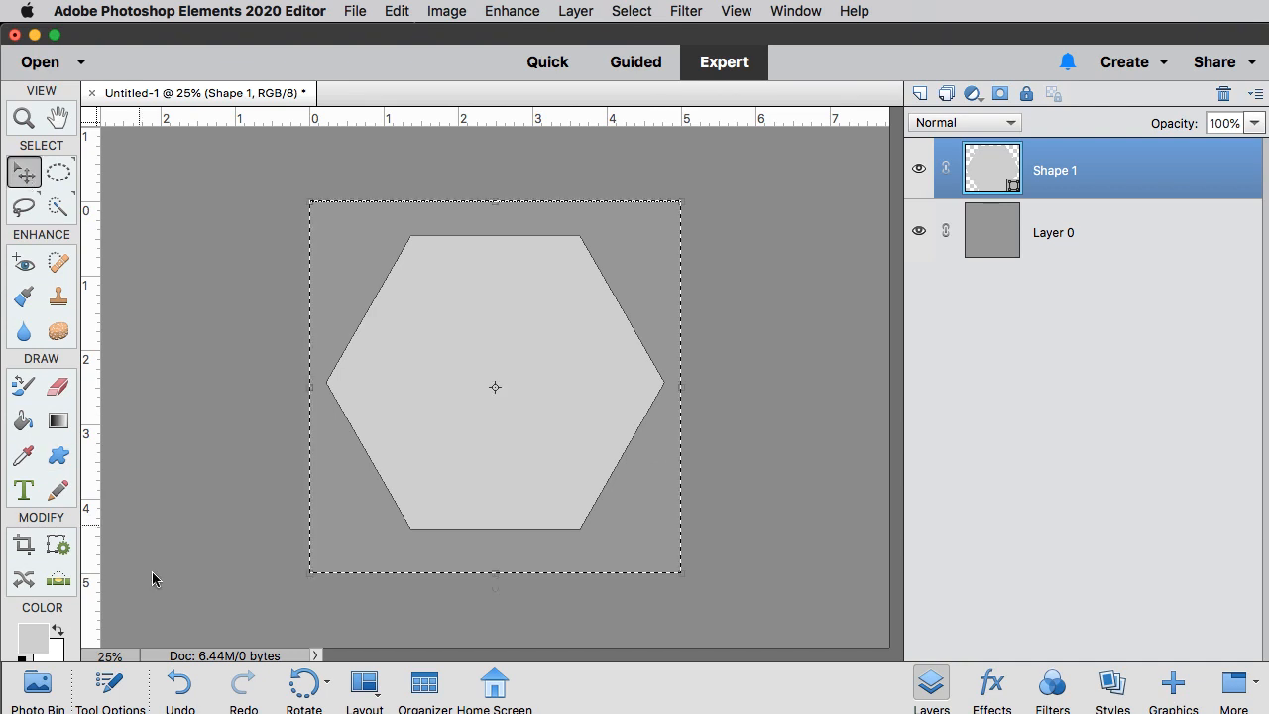
left_click(115, 680)
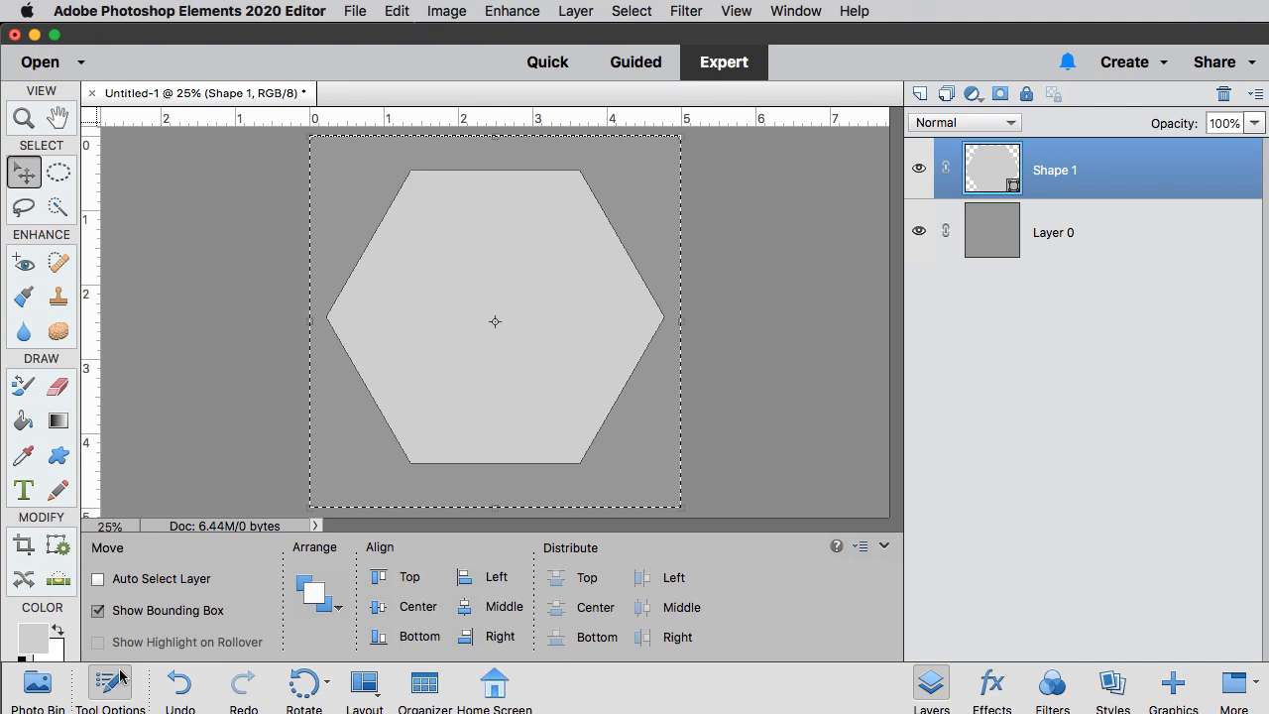
left_click(381, 609)
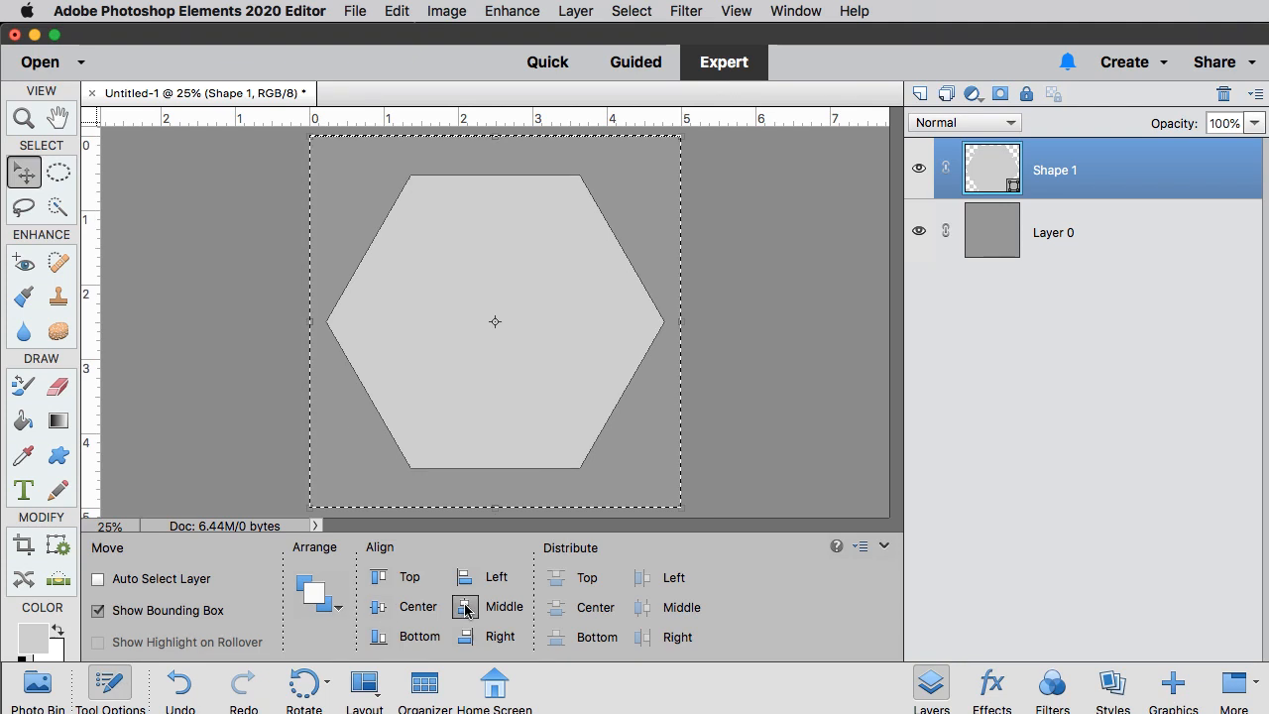
left_click(465, 609)
key("super+d")
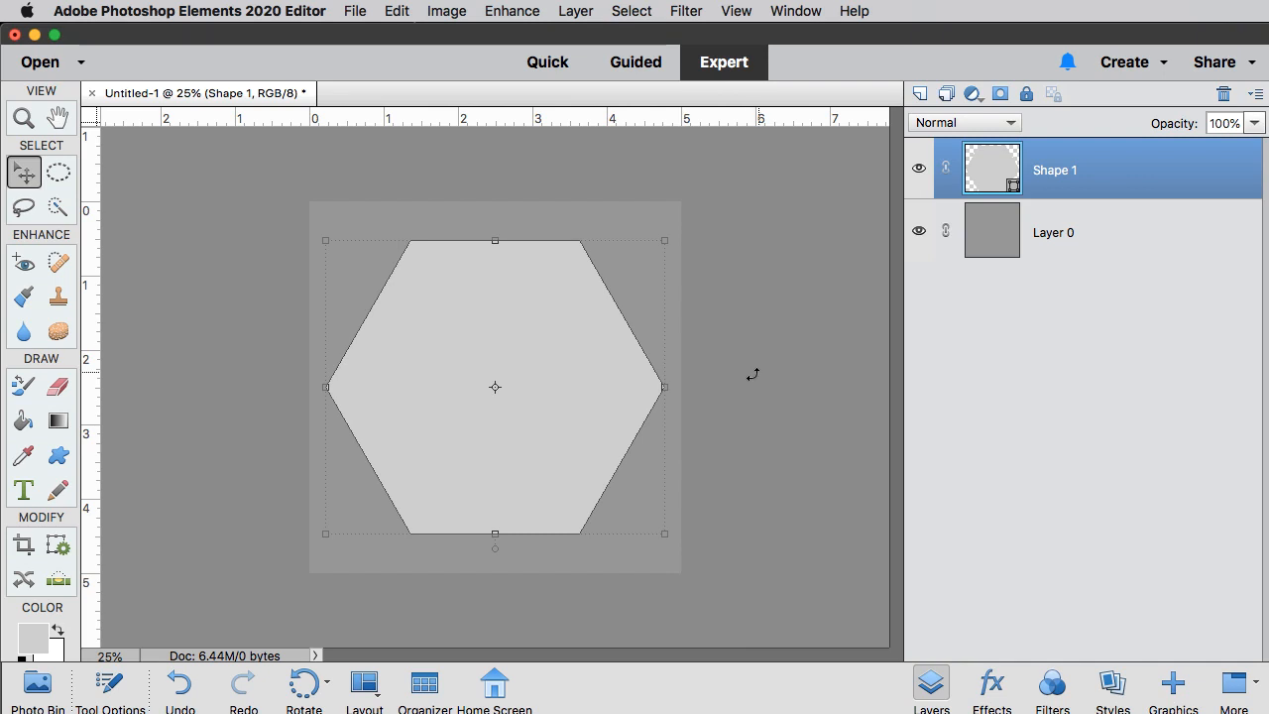
- Cut a hexagonal hole in Layer 0 using the outline of Shape 1 as the selection, and deselect
left_click(1001, 174, "super")
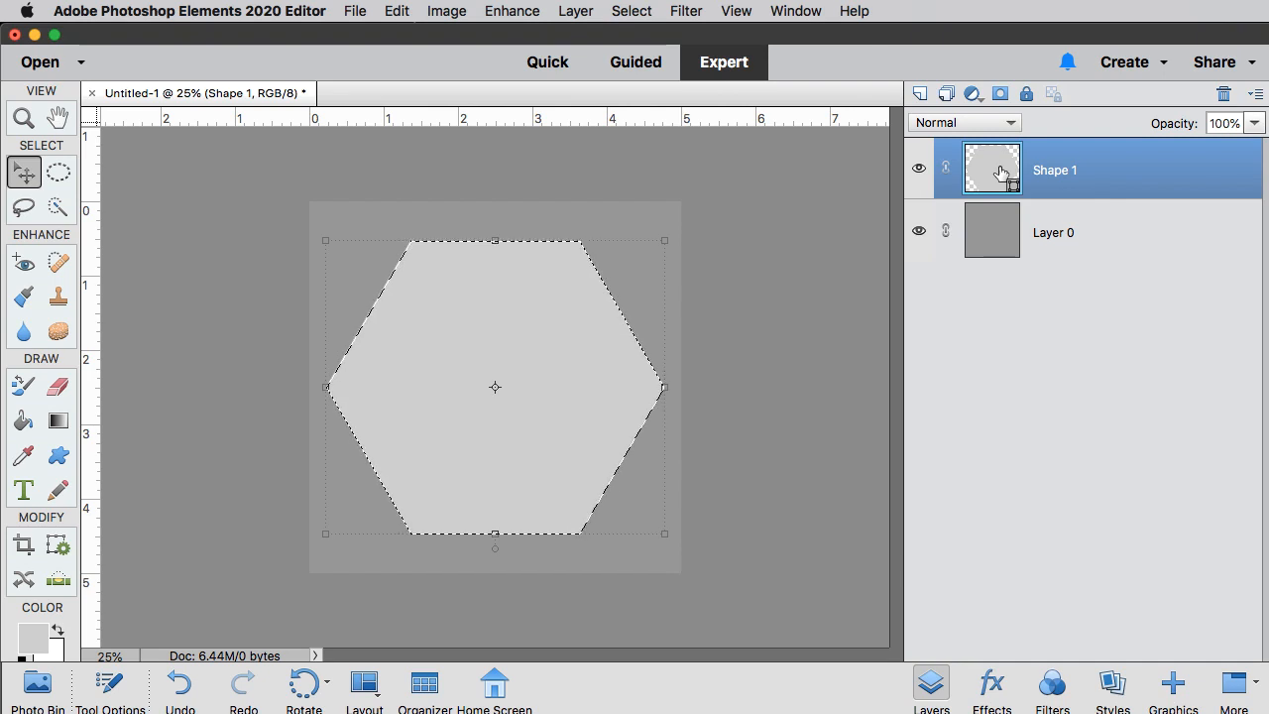
left_click(1054, 239)
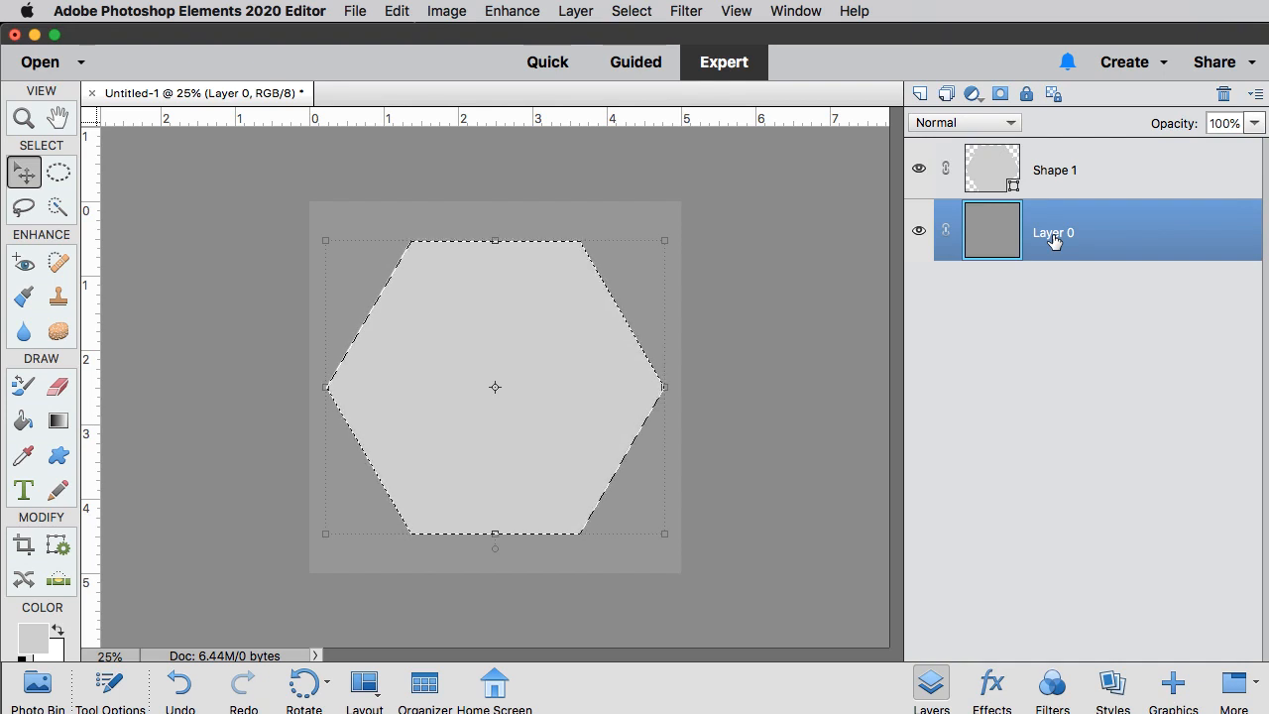
key("Delete")
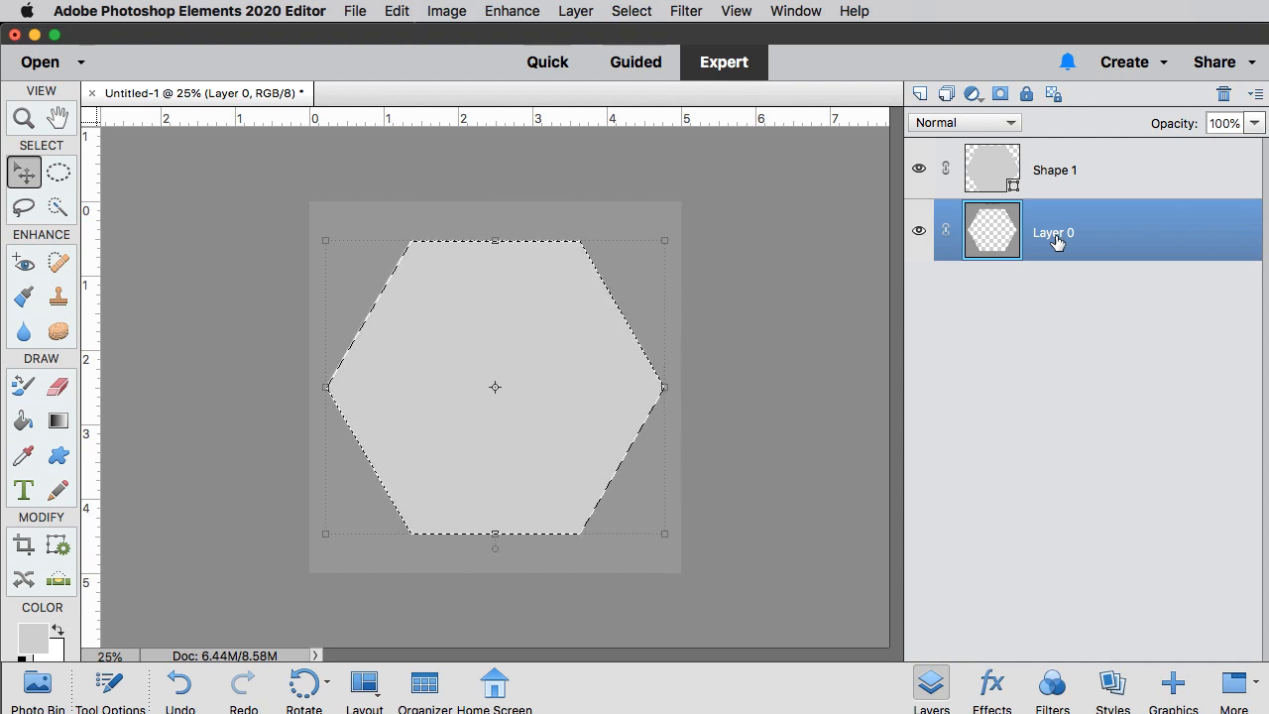
key("super+d")
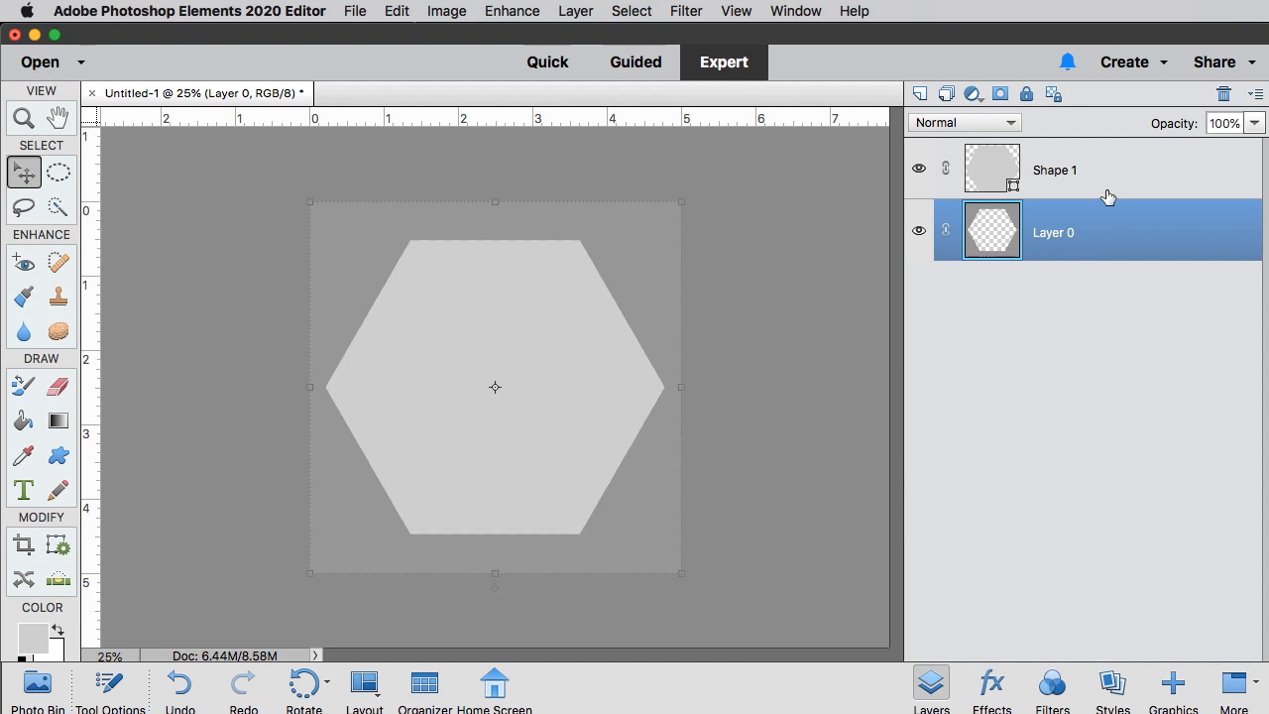
- Place the Shape 1 layer beneath Layer 0 and rename it Photo Clipping Mask
left_click_drag(1099, 192, 1100, 288)
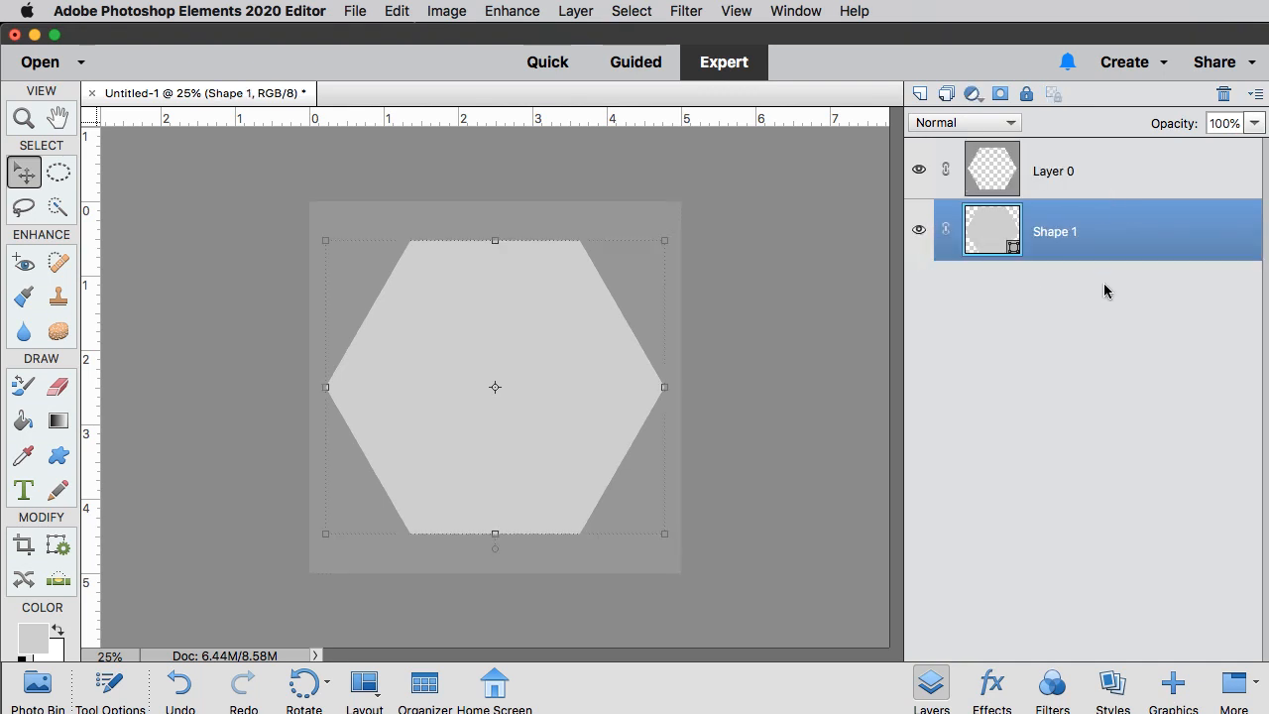
double_click(1064, 233)
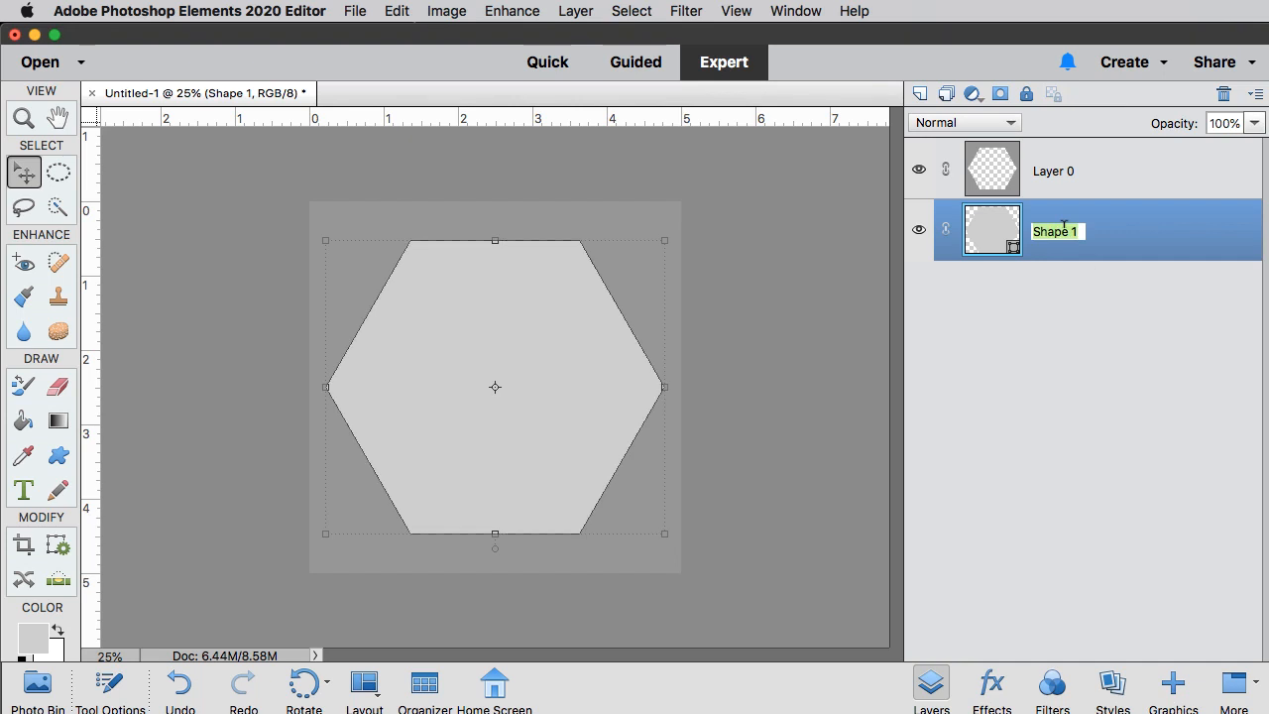
type("Pho")
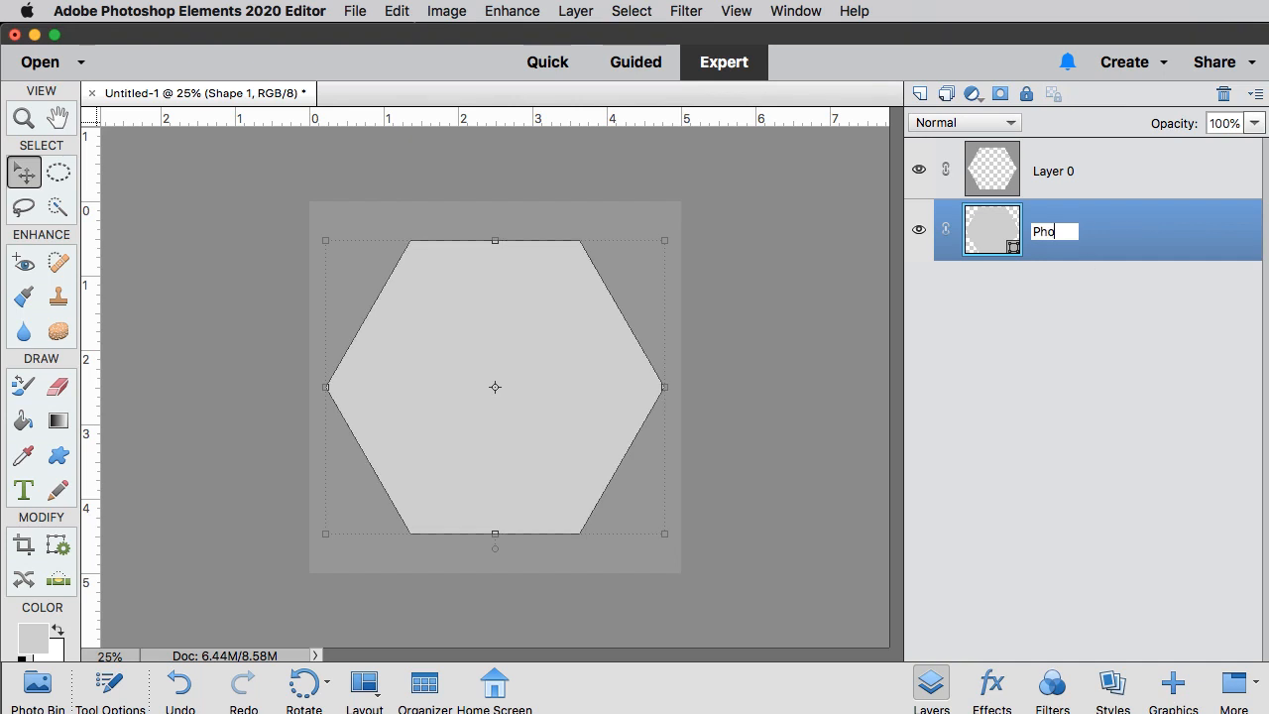
type("to Clipping Mask")
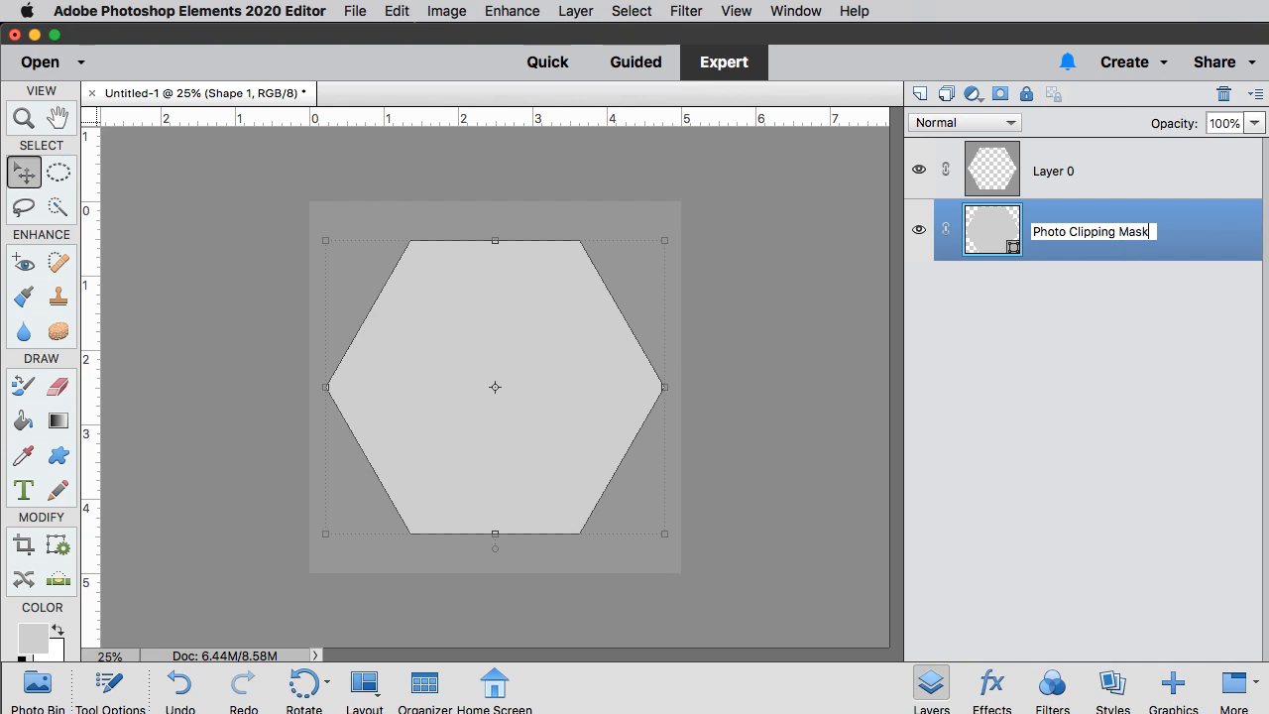
key("Return")
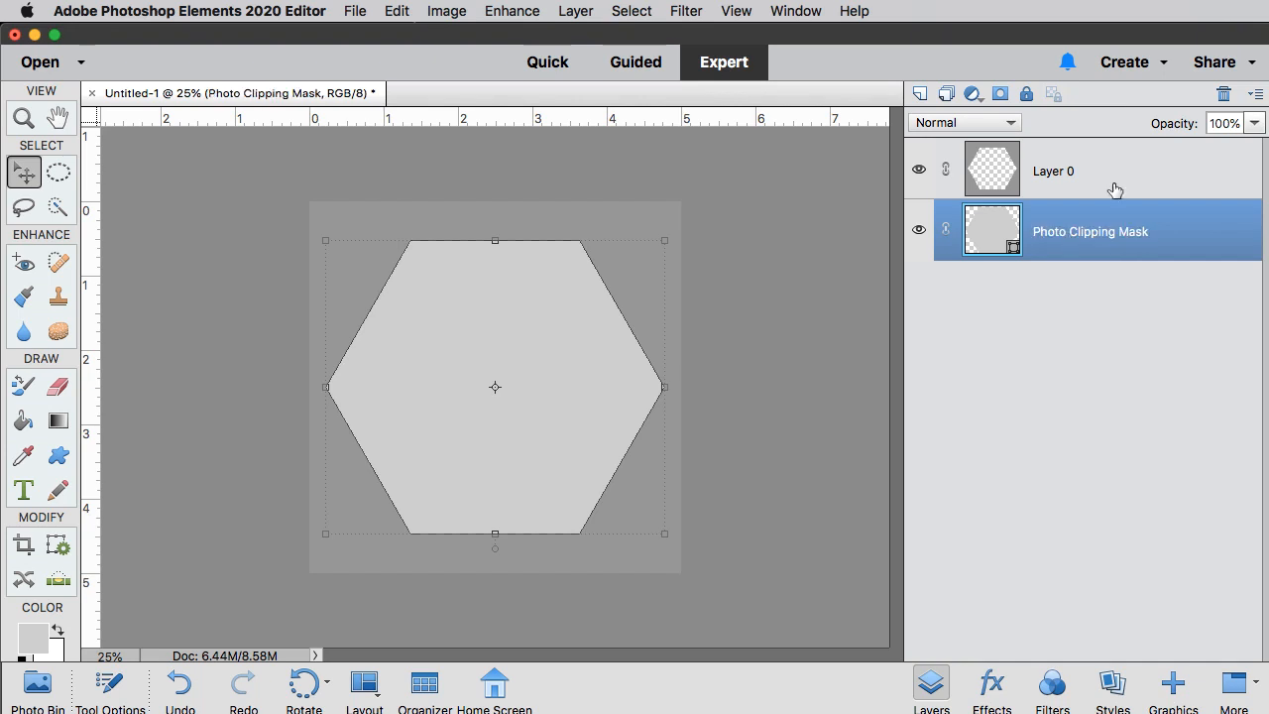
- Rename Layer 0 as Frame - Paper Clipping Mask
double_click(1053, 173)
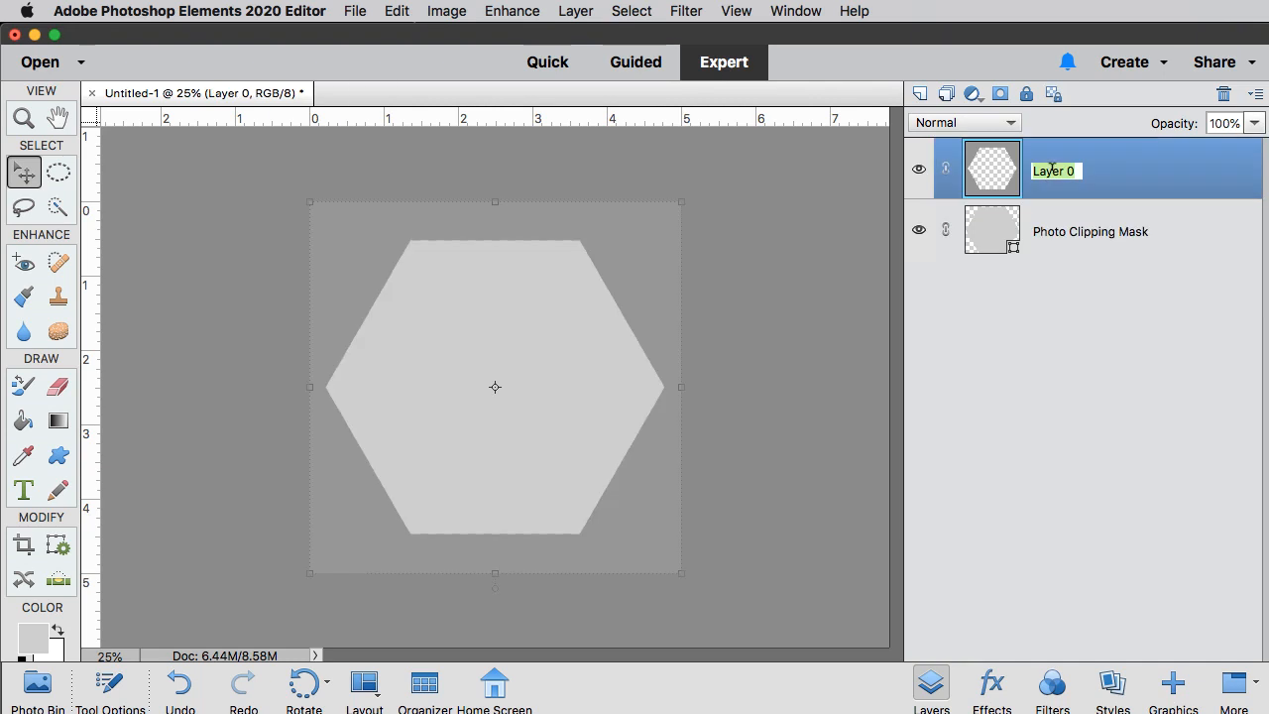
type("Frame - Paper Clip")
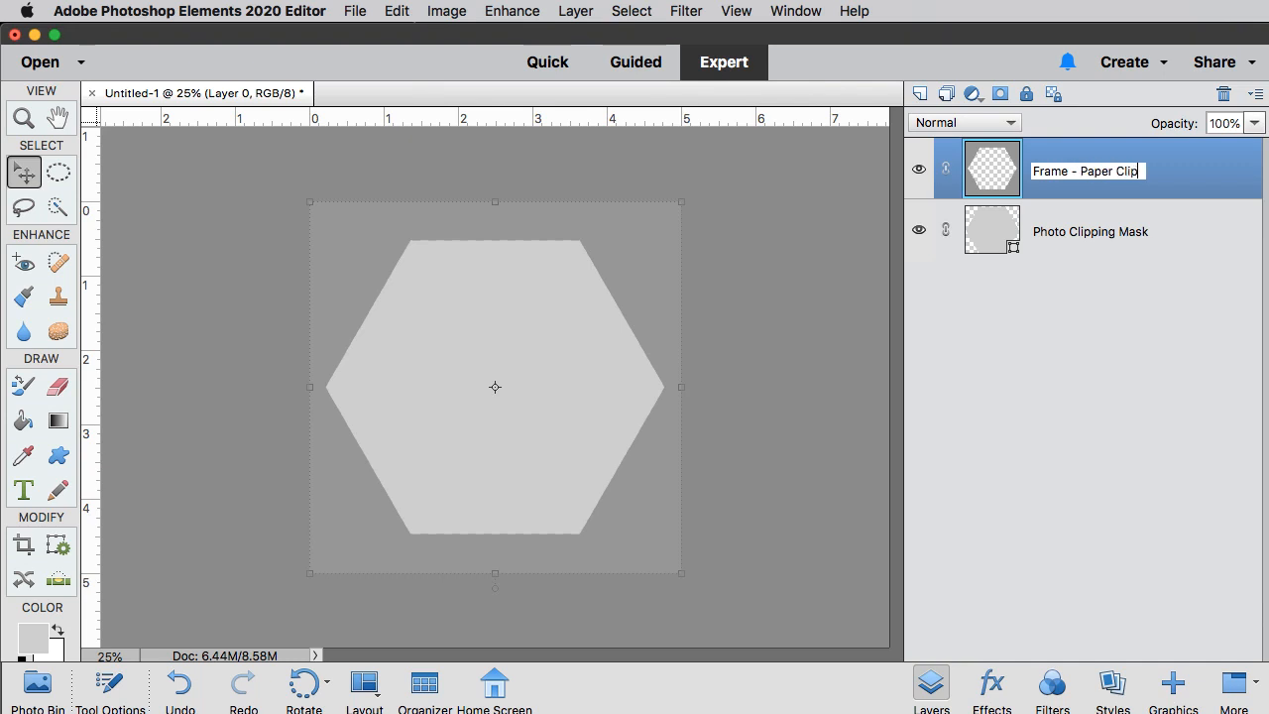
type("ping Mask")
key("Return")
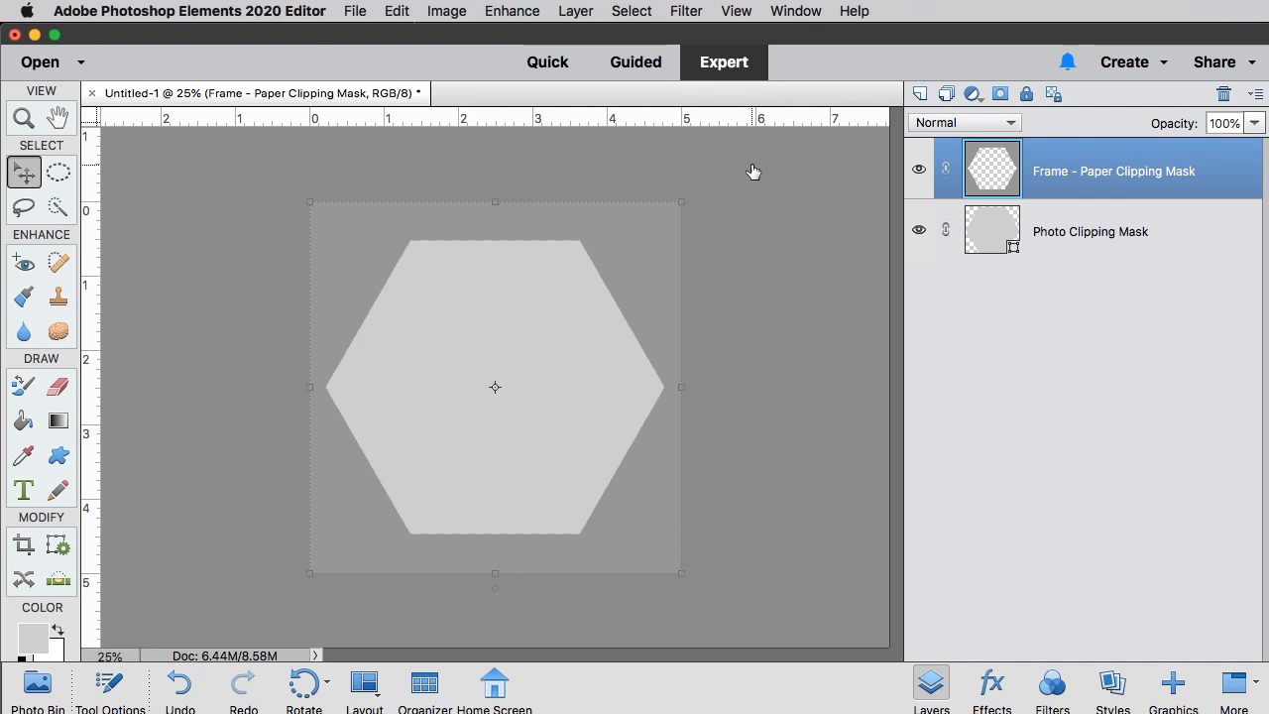
- Set a 120° lighting angle in the frame layer's style settings and enable a drop shadow
left_click(580, 10)
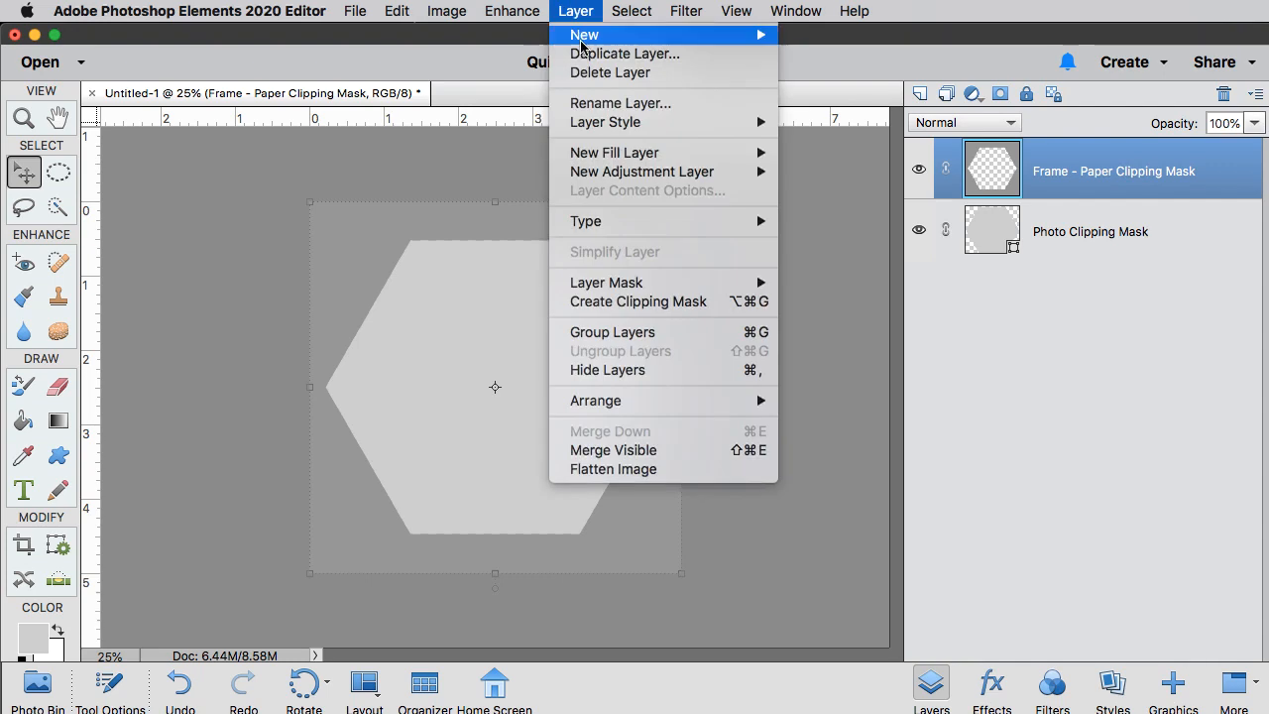
mouse_move(693, 123)
left_click(843, 122)
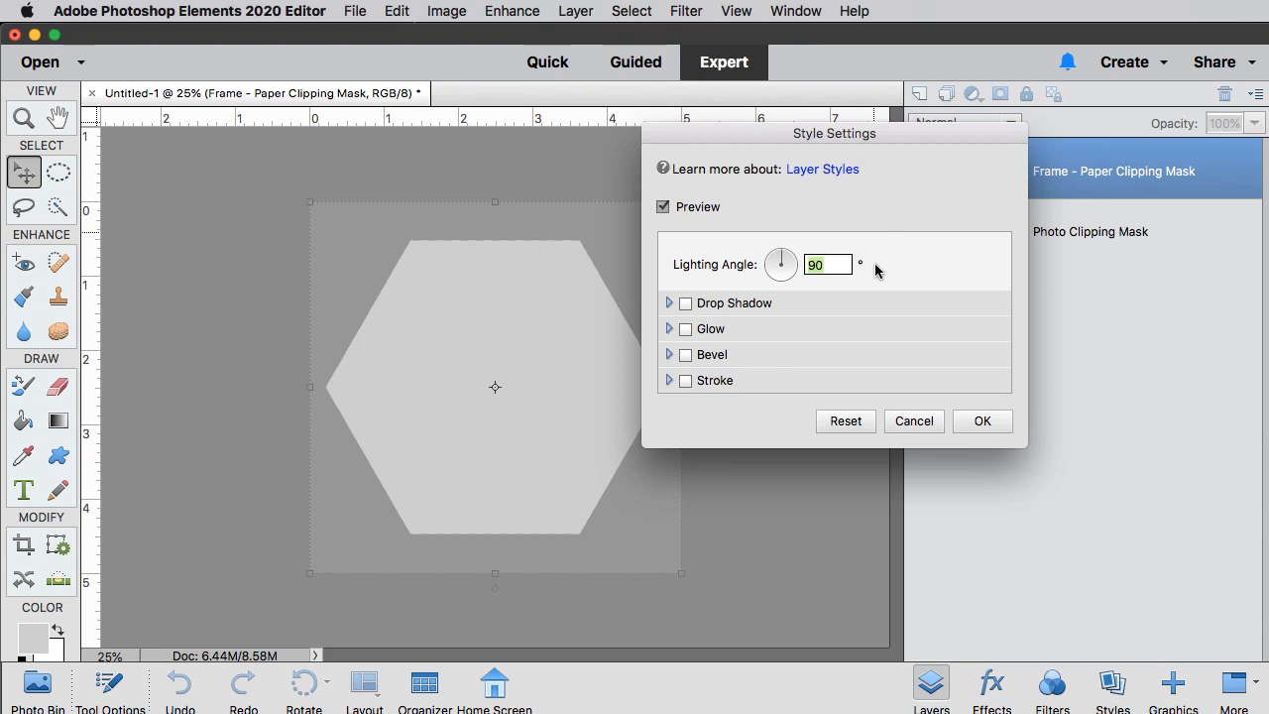
type("120")
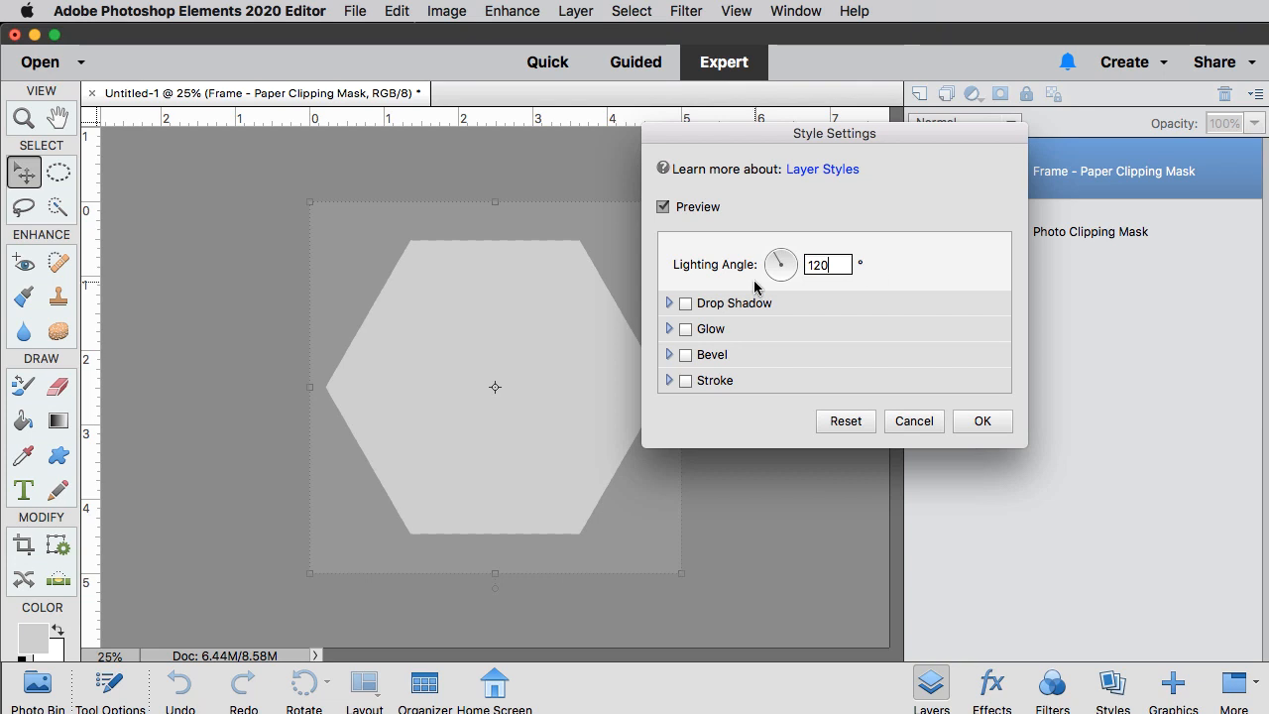
left_click(685, 303)
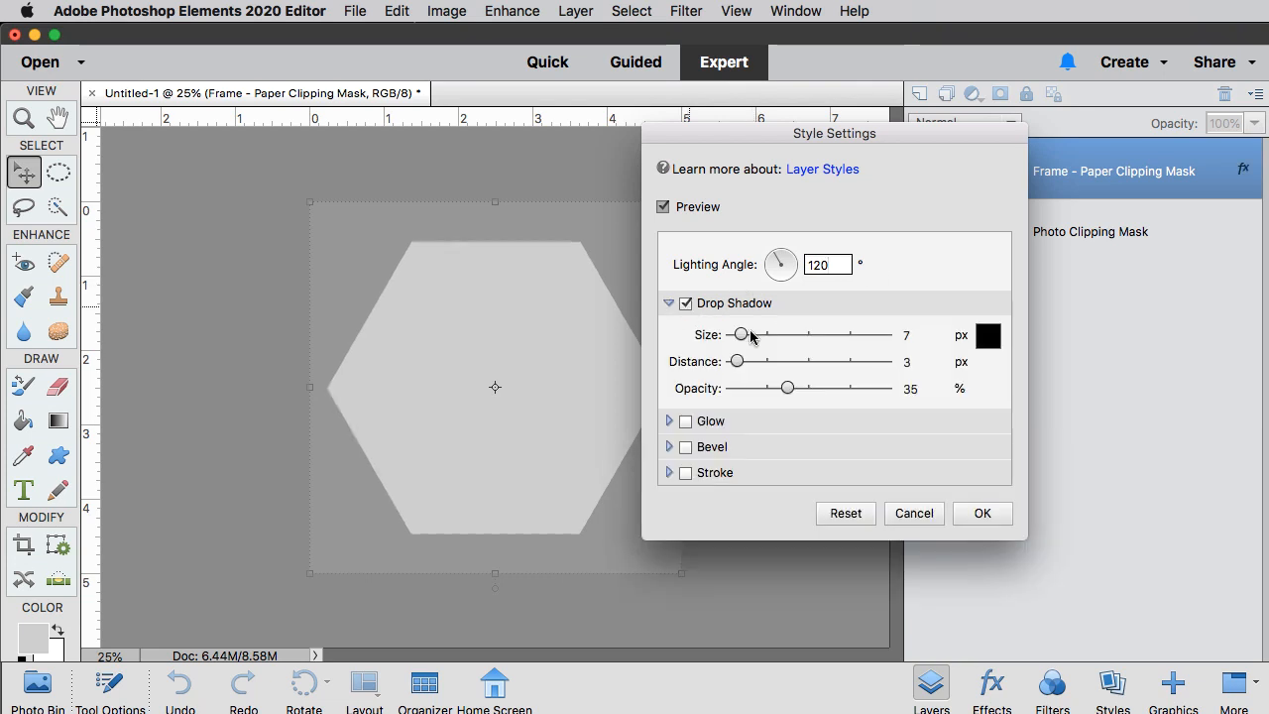
- Give the frame's drop shadow a size of 15 px, distance of 9 px and opacity of 45%, and apply the style
left_click(920, 334)
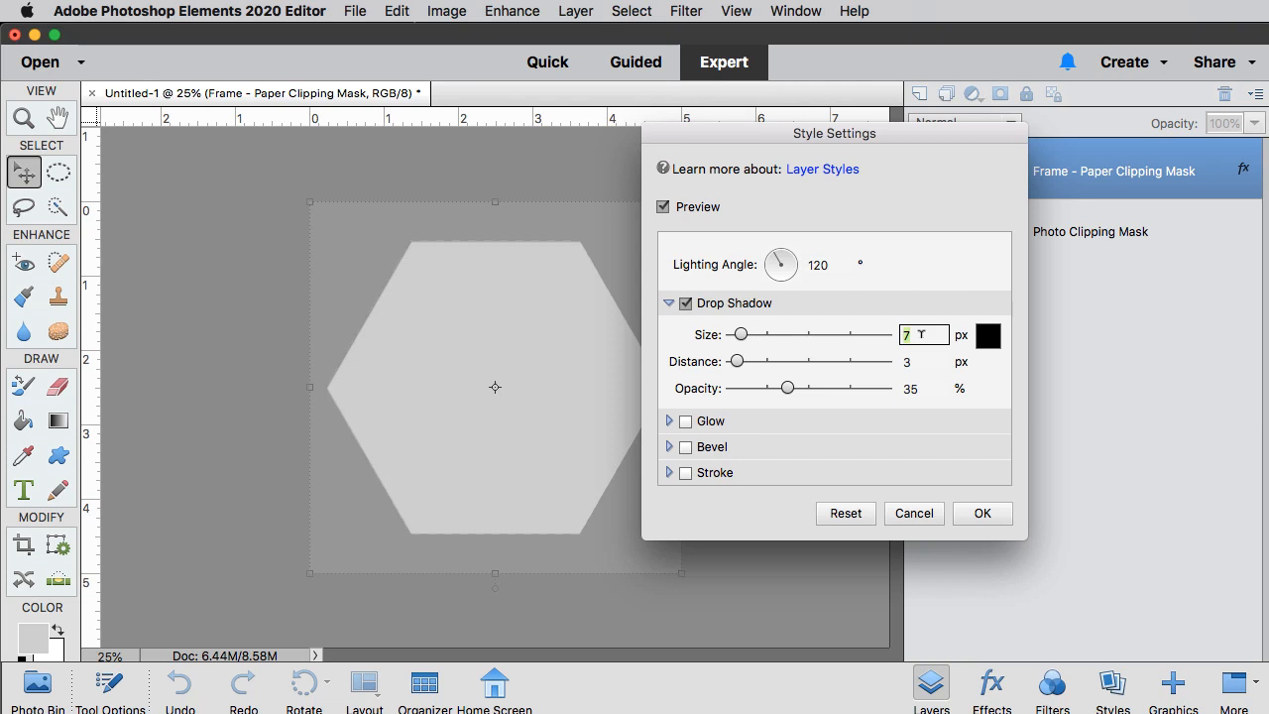
type("15")
key("Tab")
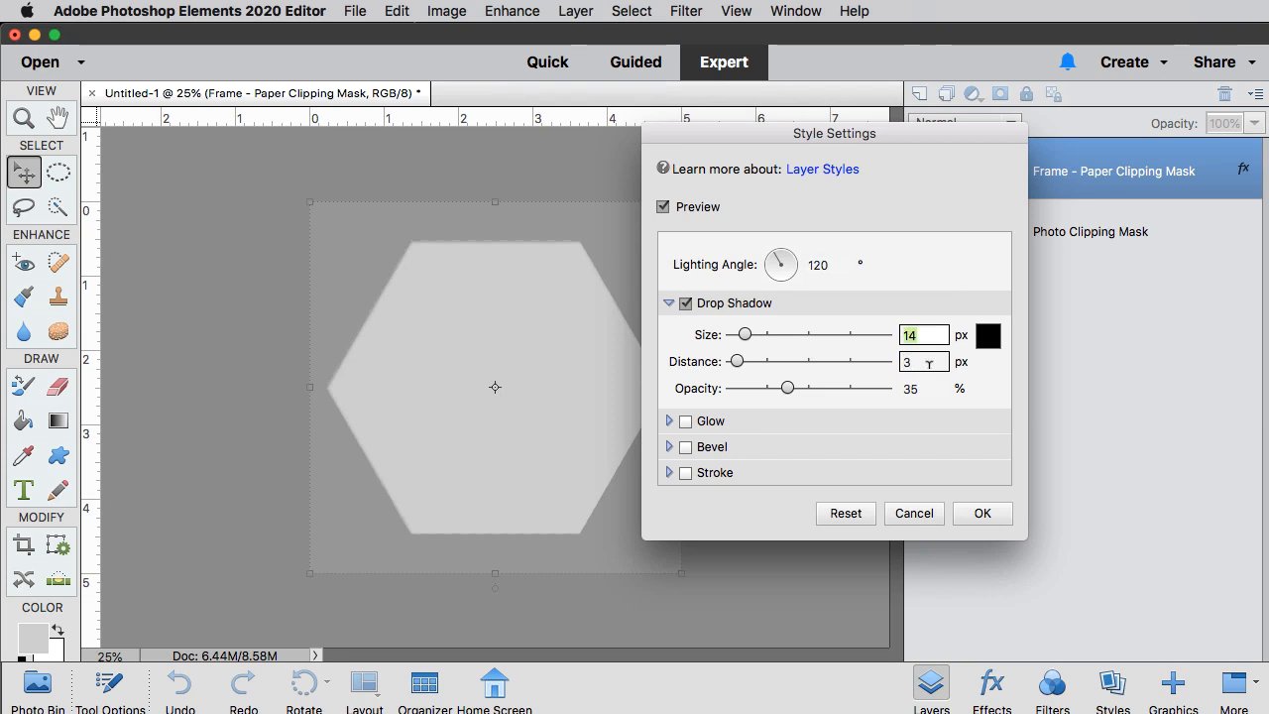
type("9")
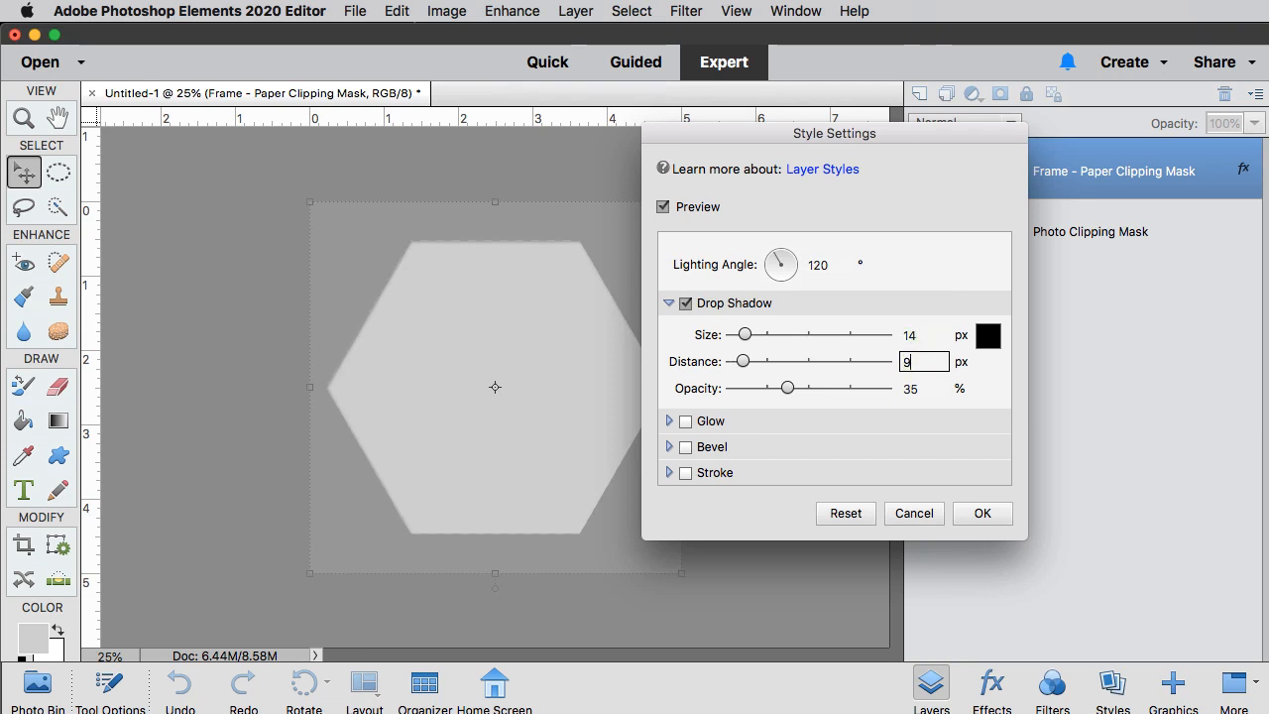
left_click(933, 327)
type("15")
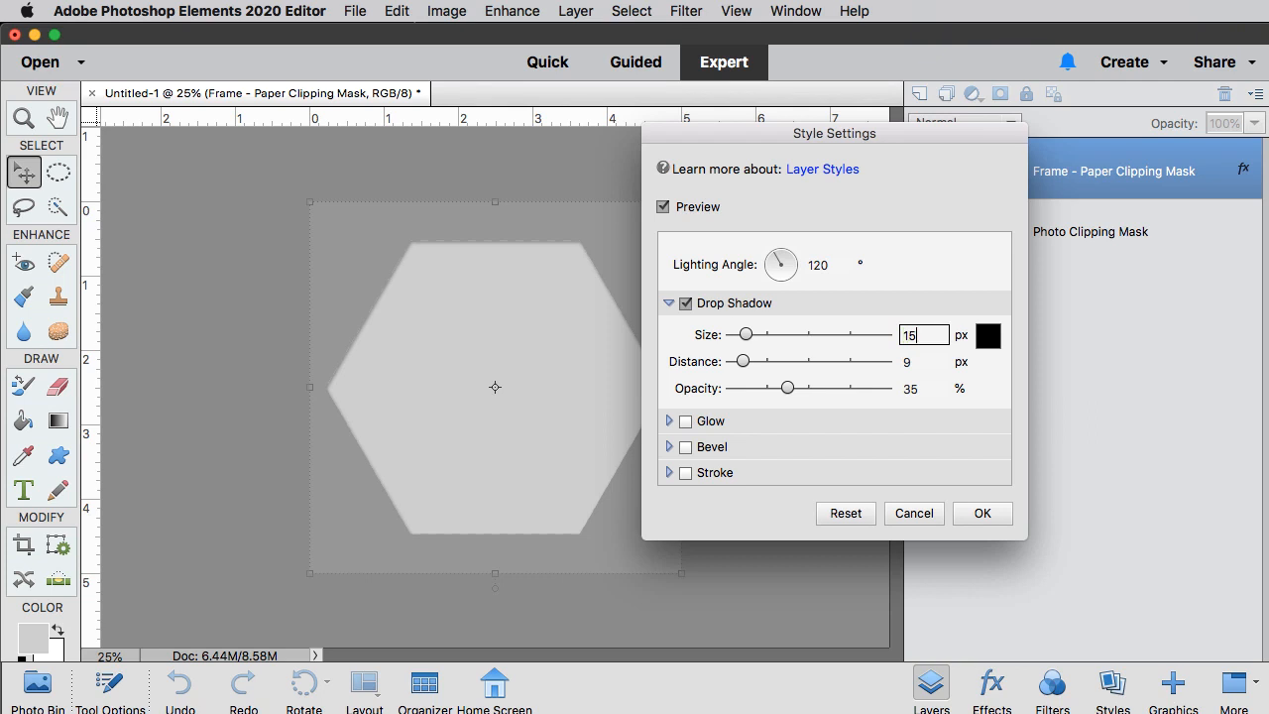
left_click(925, 389)
double_click(924, 389)
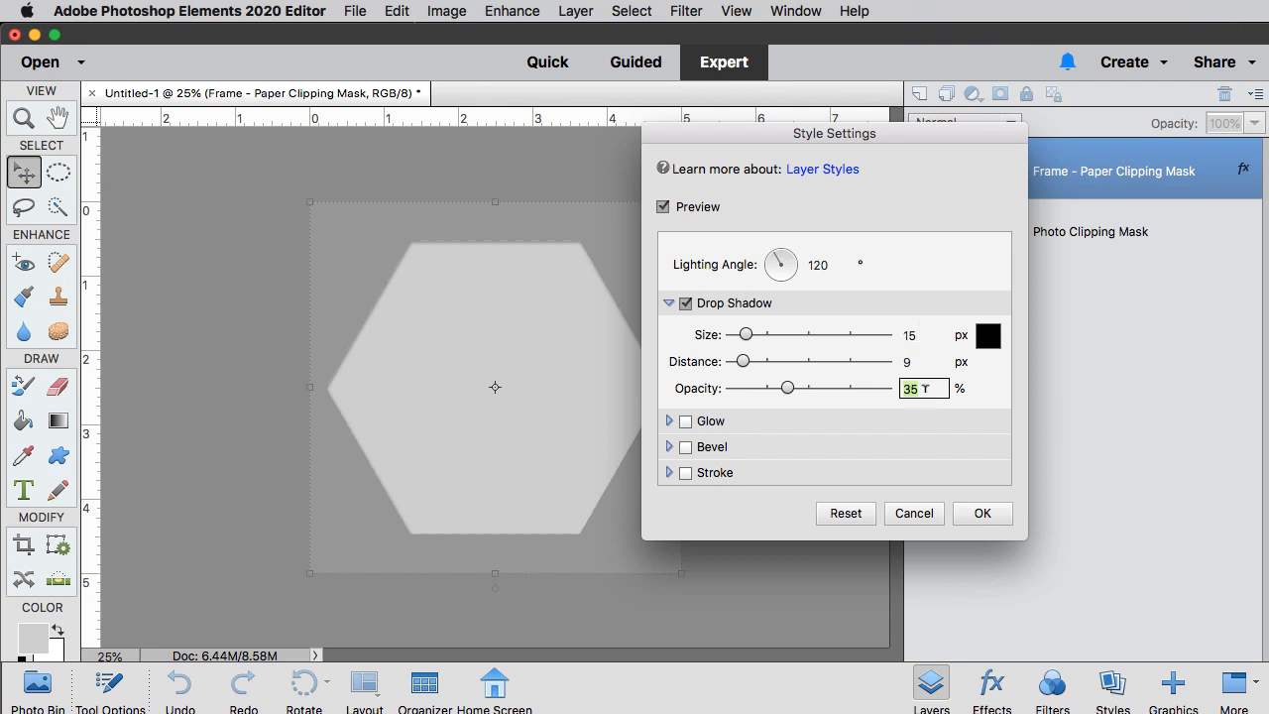
type("45")
left_click(984, 514)
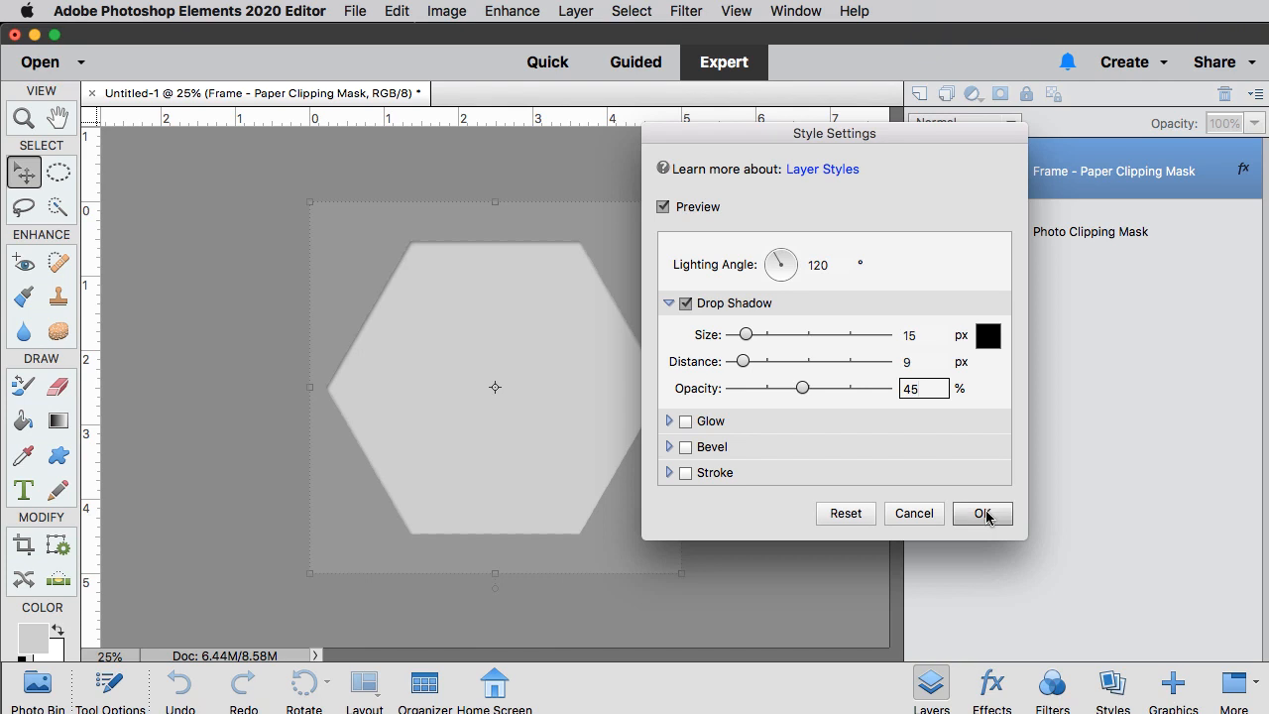
left_click(984, 513)
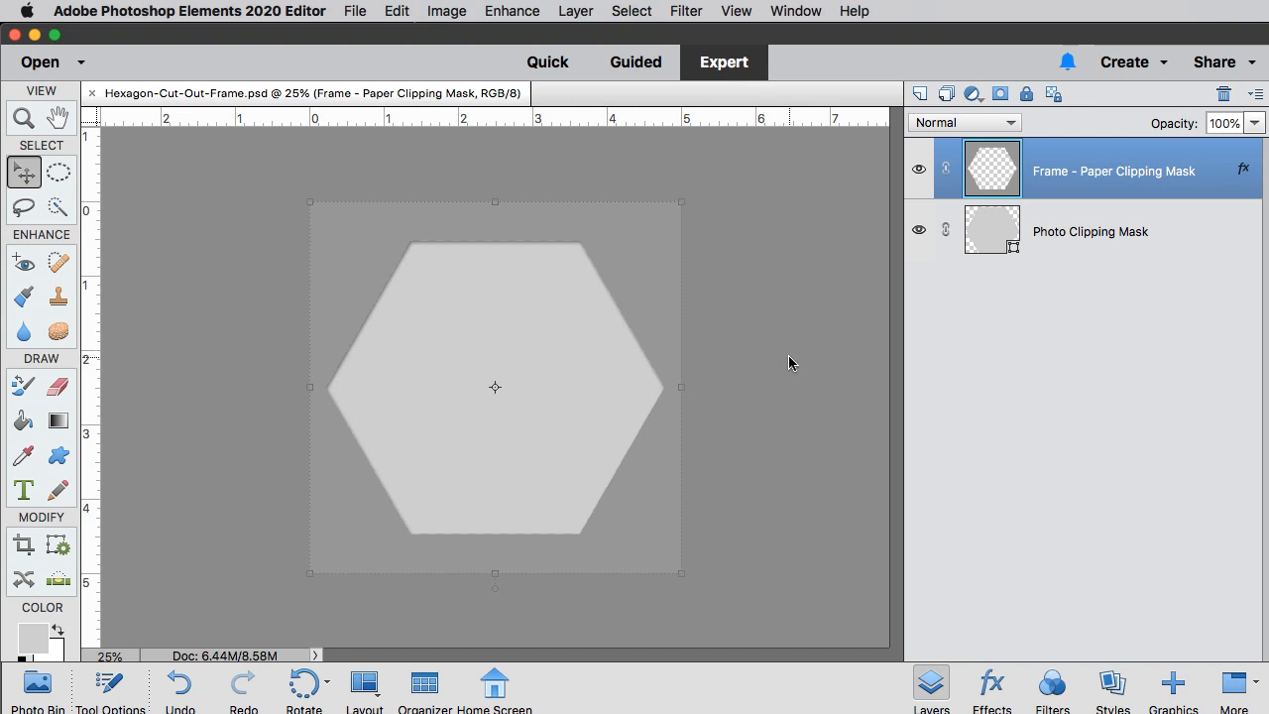
- Link the Frame - Paper Clipping Mask and Photo Clipping Mask layers together
left_click(1094, 224, "shift")
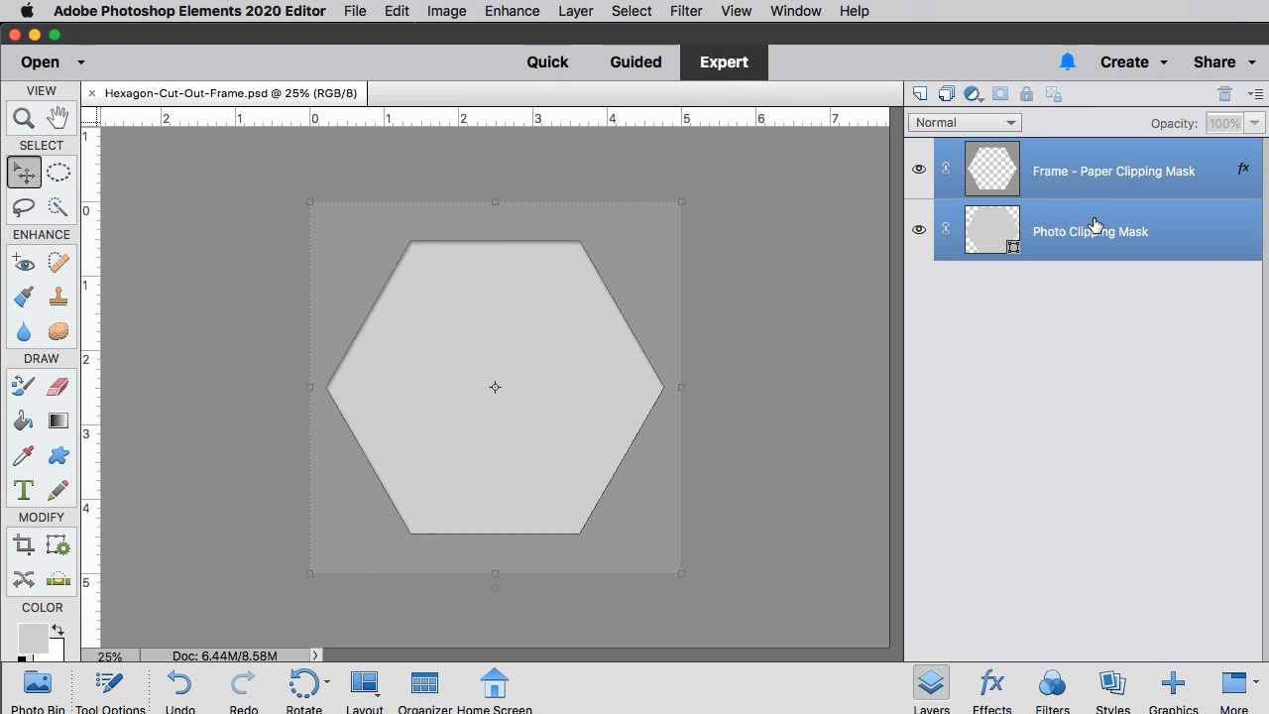
left_click(947, 234)
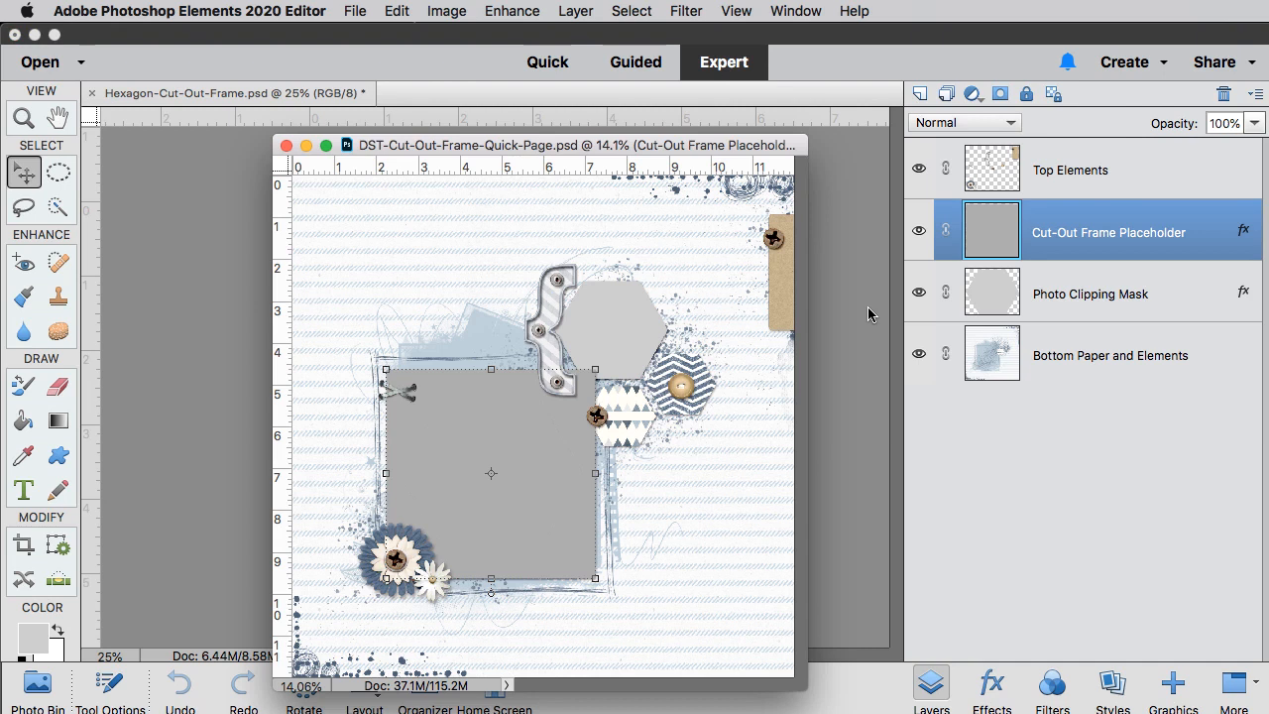
- Consolidate the floating DST-Cut-Out-Frame-Quick-Page.psd and the hexagon frame document into tabs
left_click(791, 12)
mouse_move(890, 36)
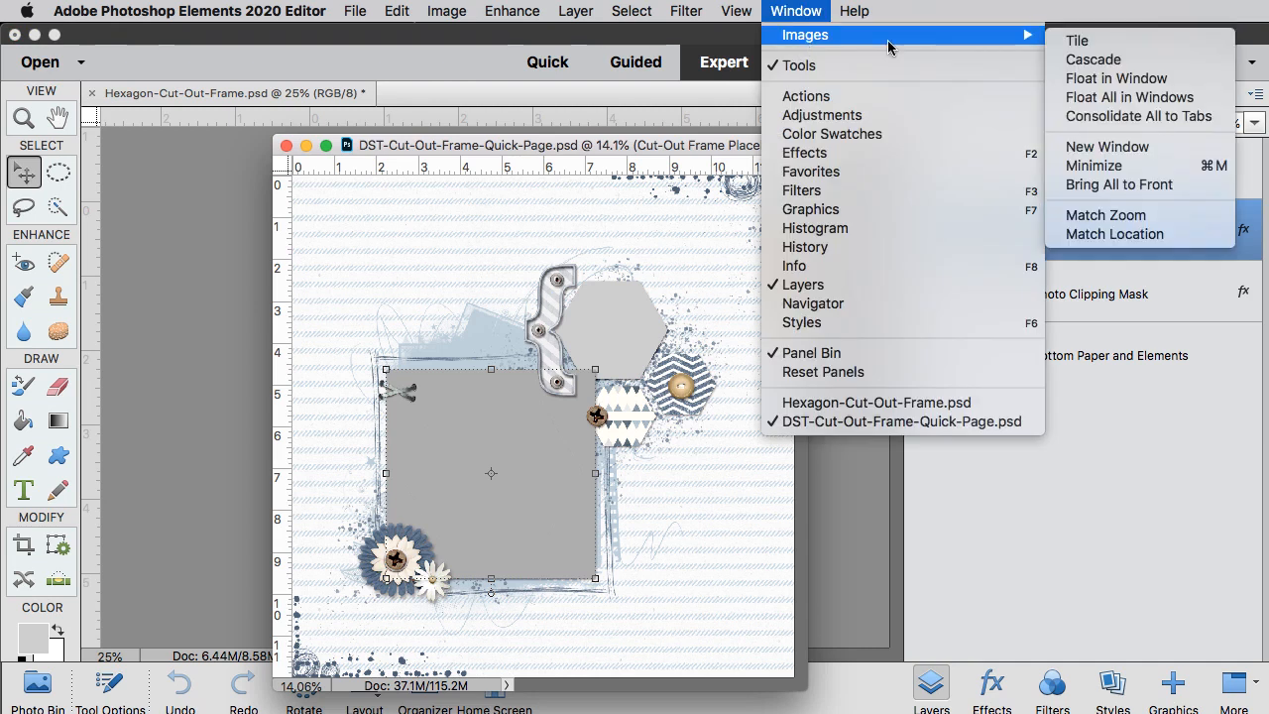
left_click(1091, 117)
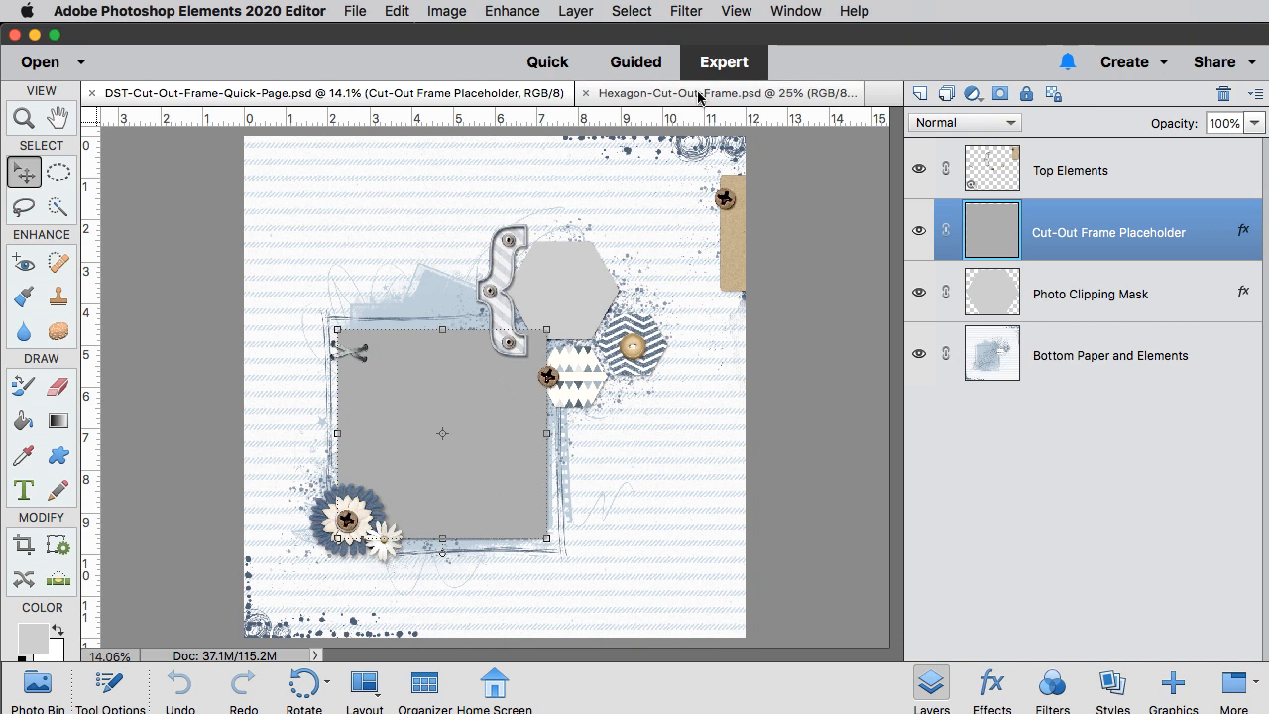
- Duplicate both linked layers of Hexagon-Cut-Out-Frame.psd into the DST-Cut-Out-Frame-Quick-Page.psd document
left_click(619, 93)
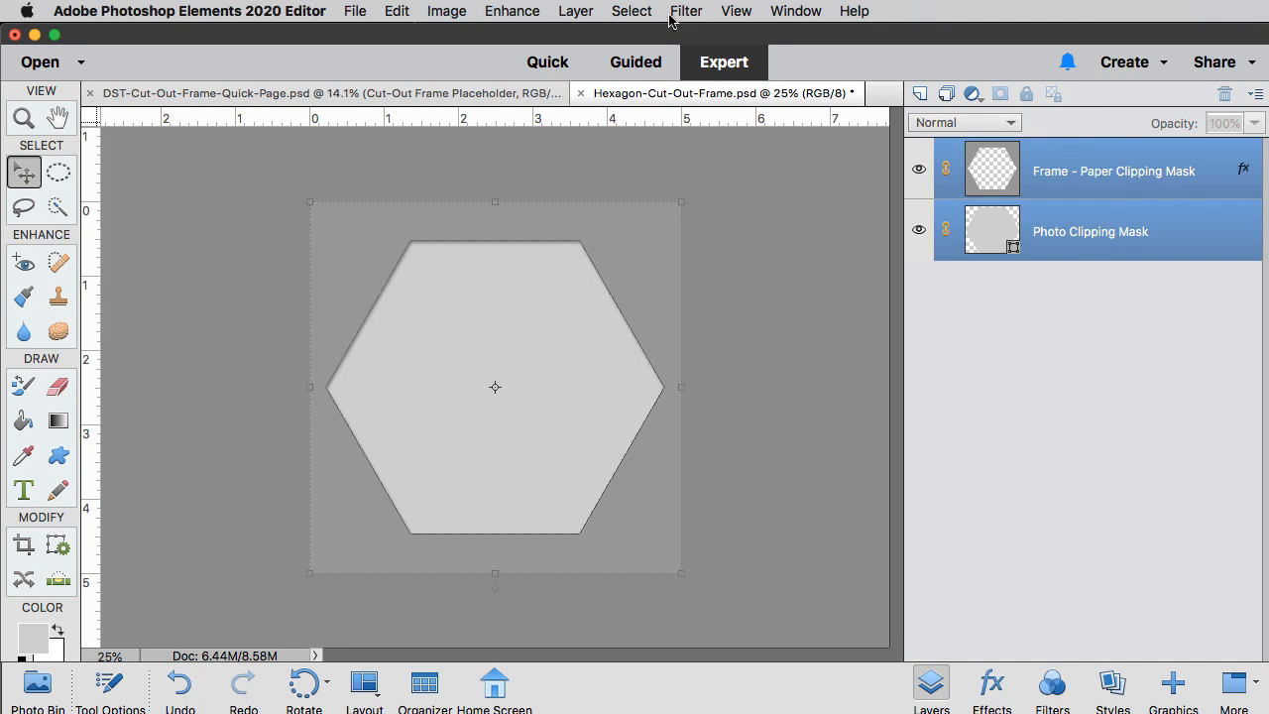
left_click(593, 11)
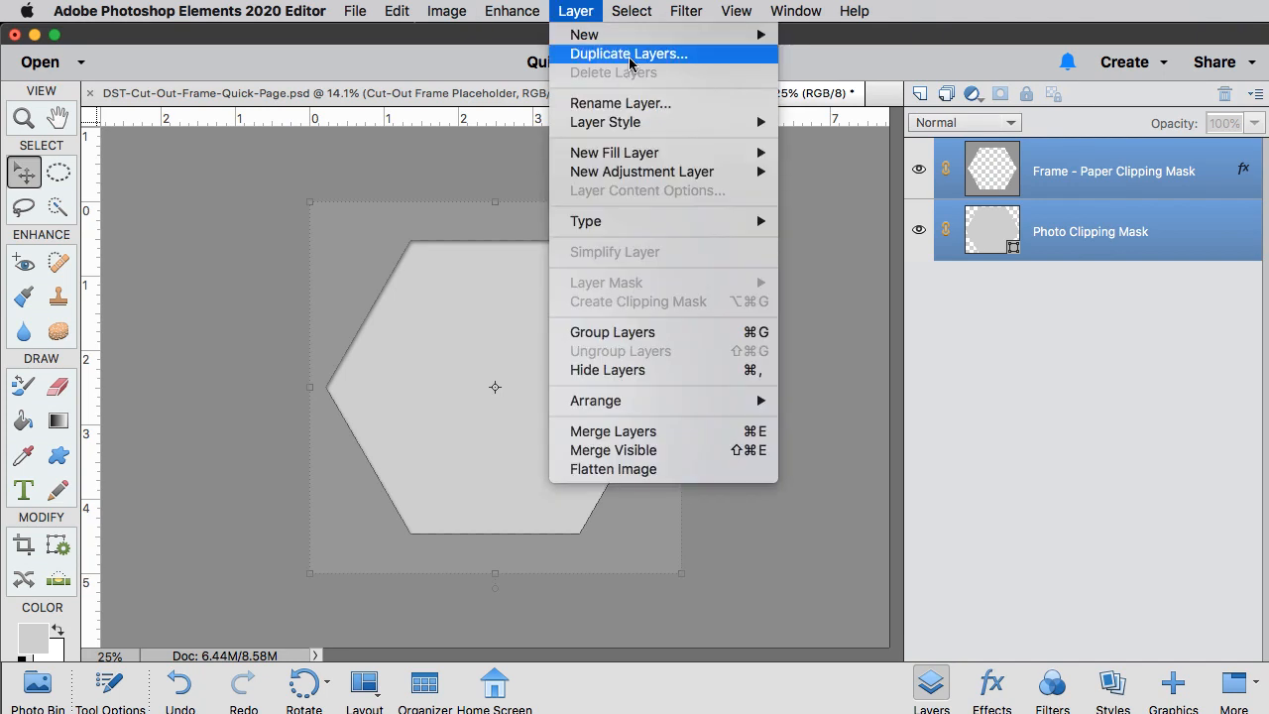
left_click(635, 53)
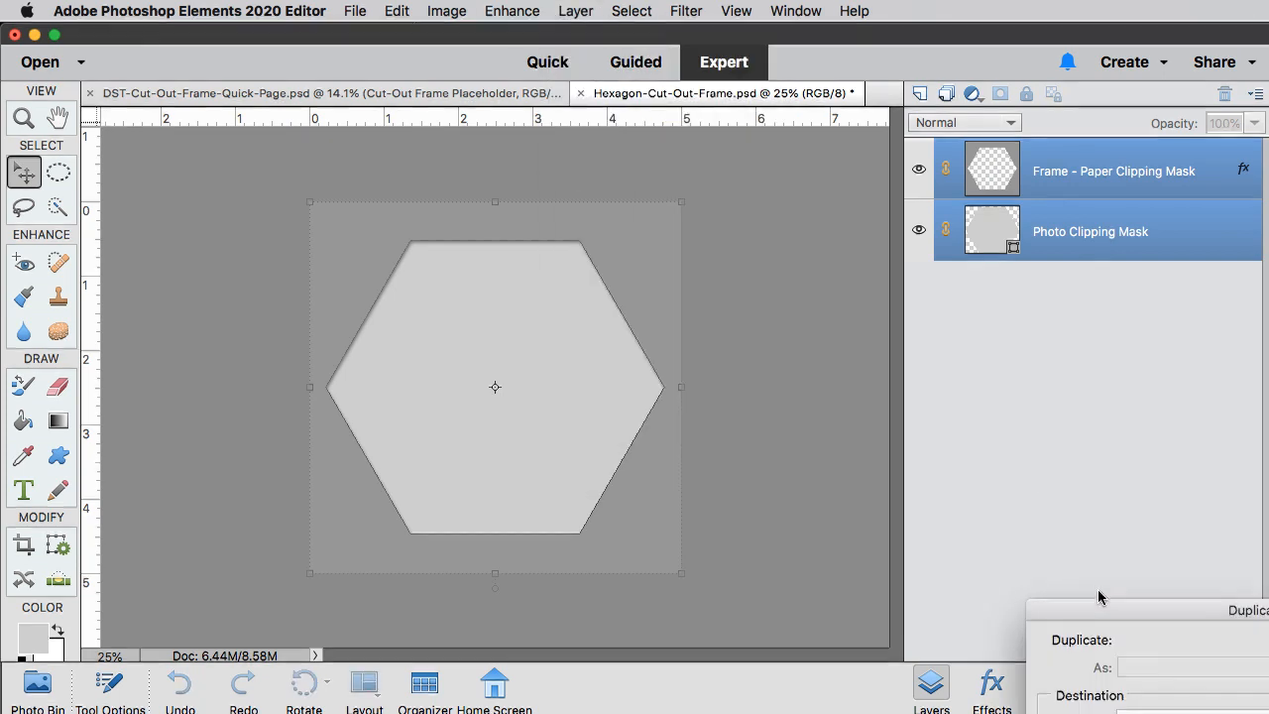
left_click_drag(1114, 619, 564, 236)
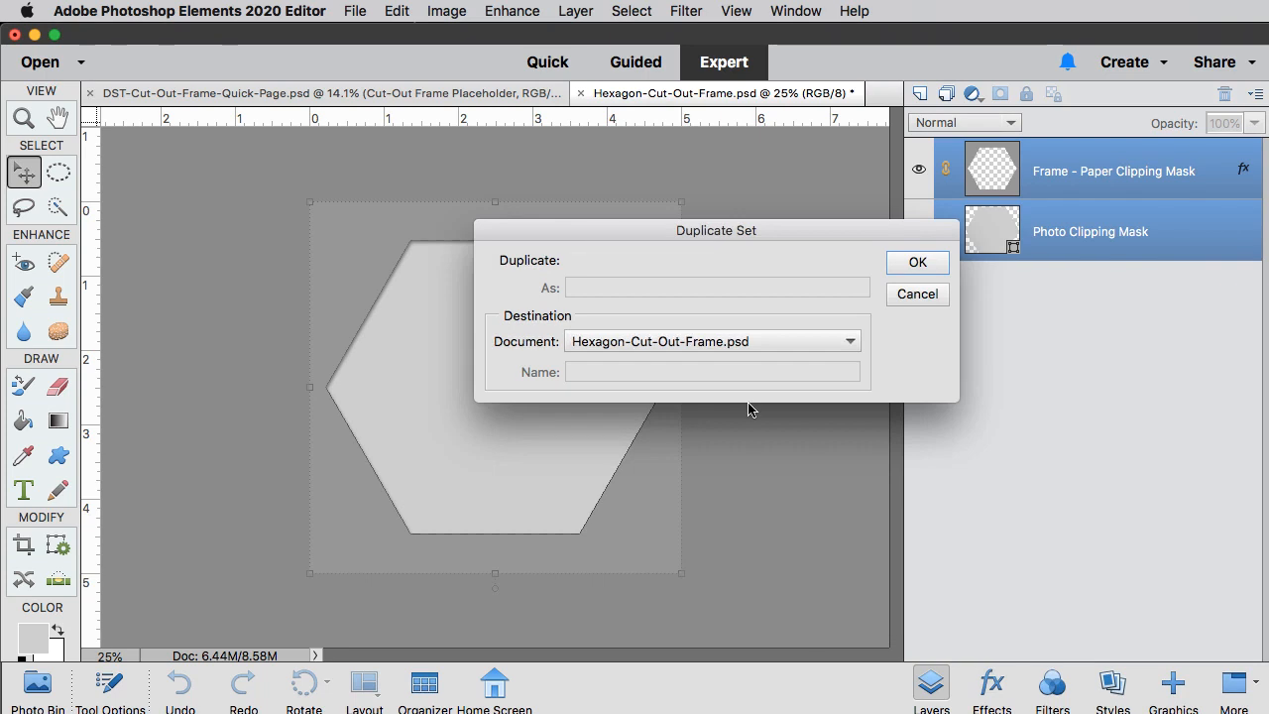
left_click(773, 340)
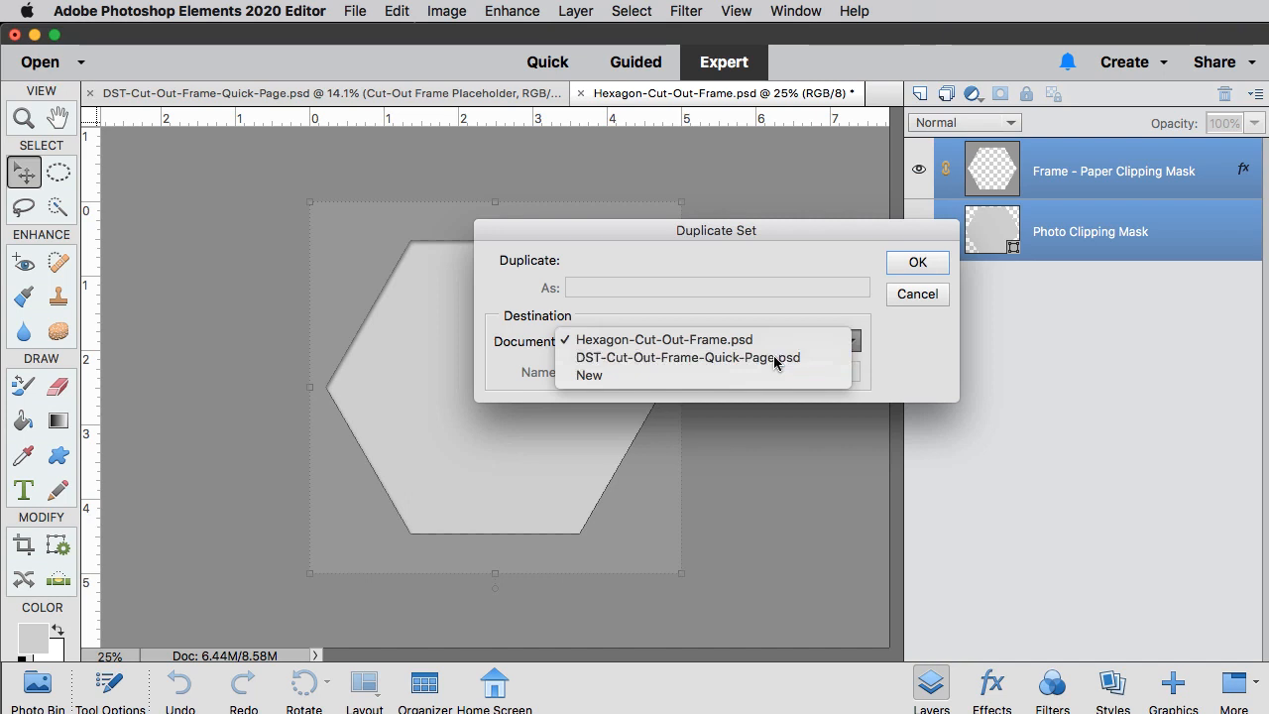
left_click(774, 357)
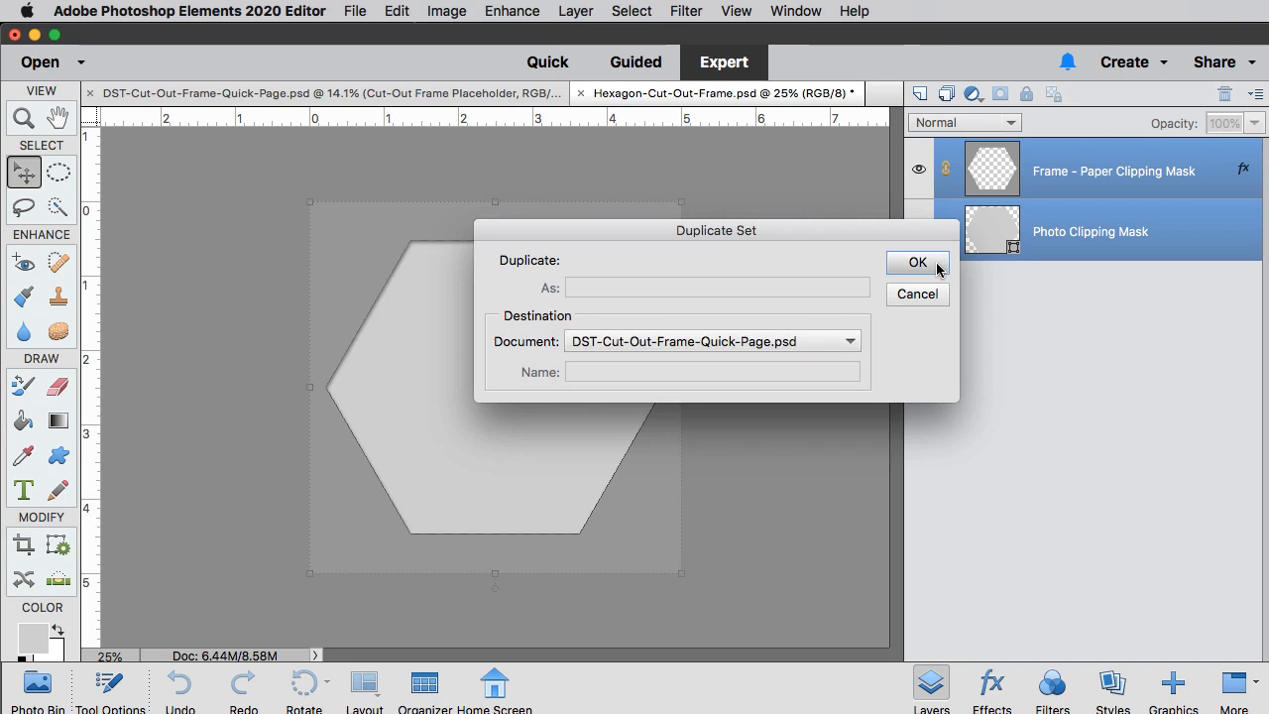
left_click(917, 263)
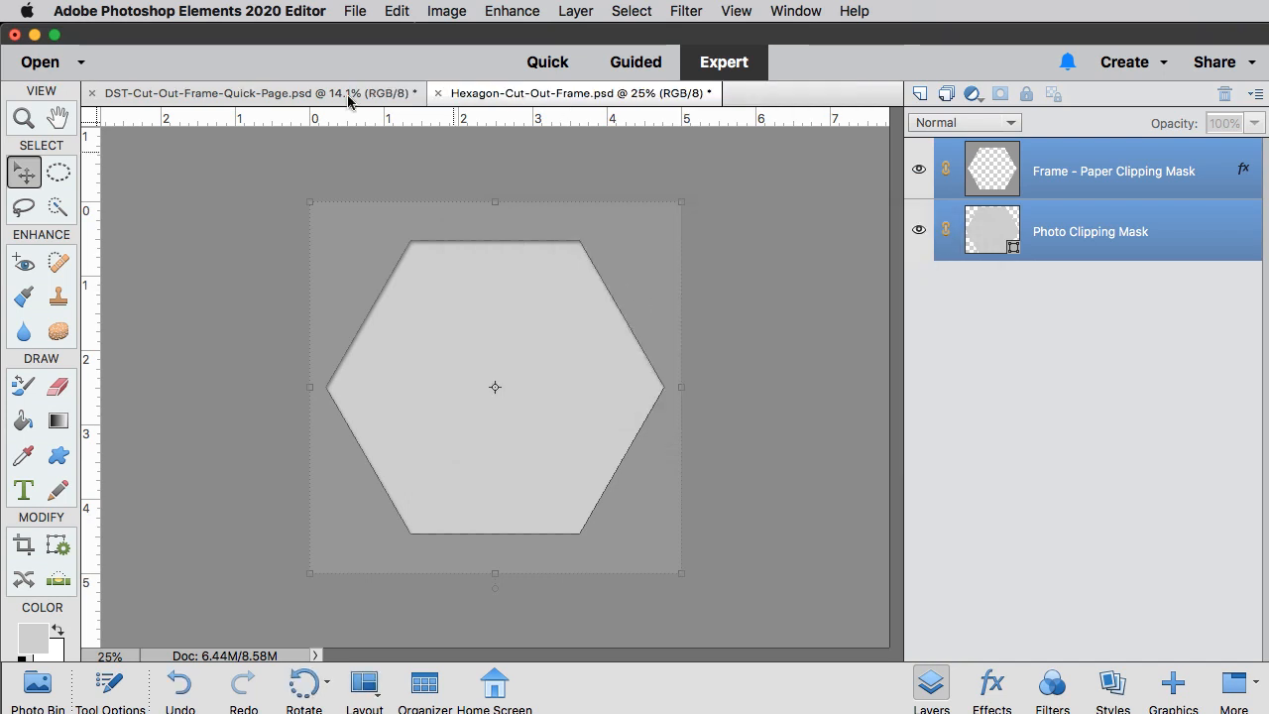
- Move the linked hexagon frame layers in the quick page document exactly over the square cut-out frame placeholder
left_click(275, 91)
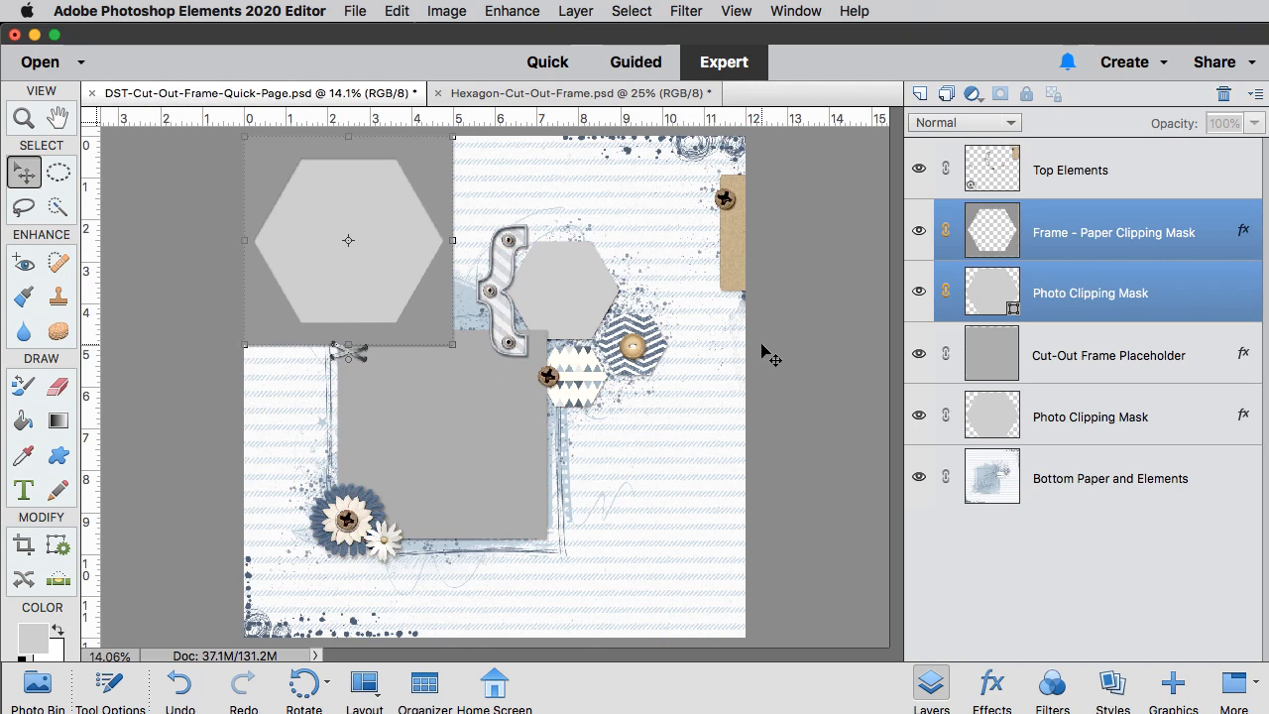
left_click(28, 174)
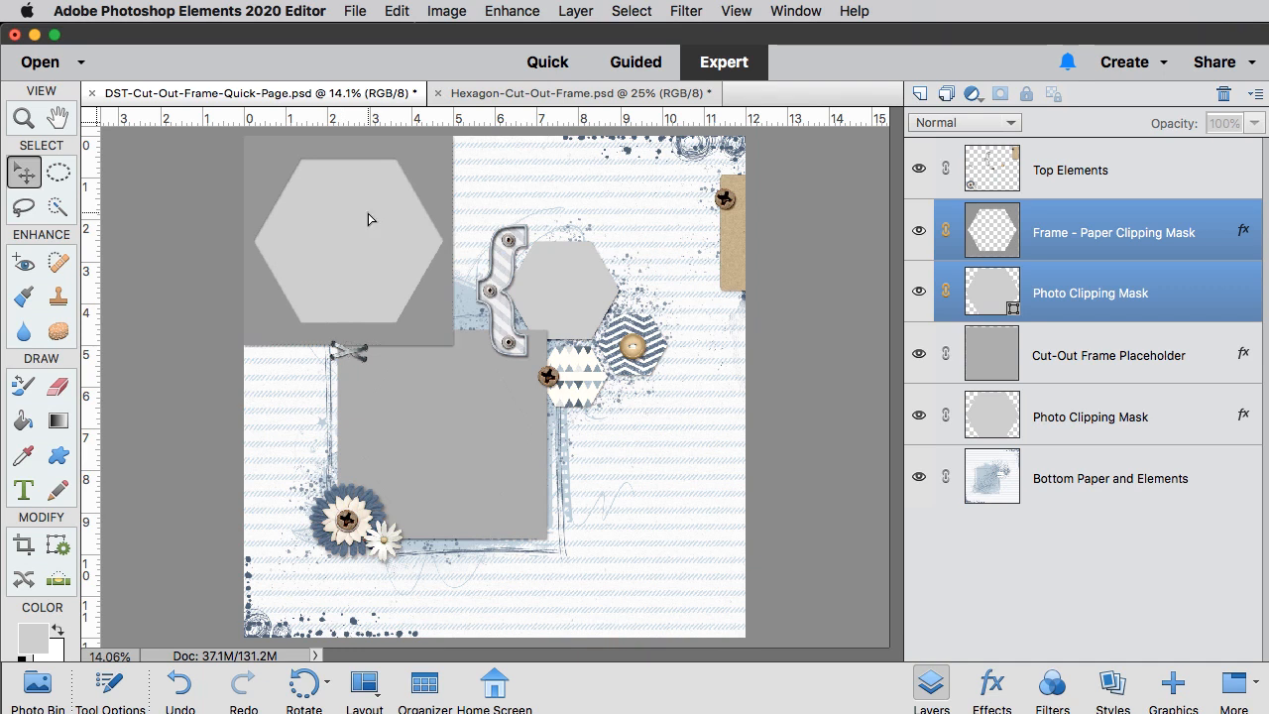
left_click_drag(369, 218, 462, 407)
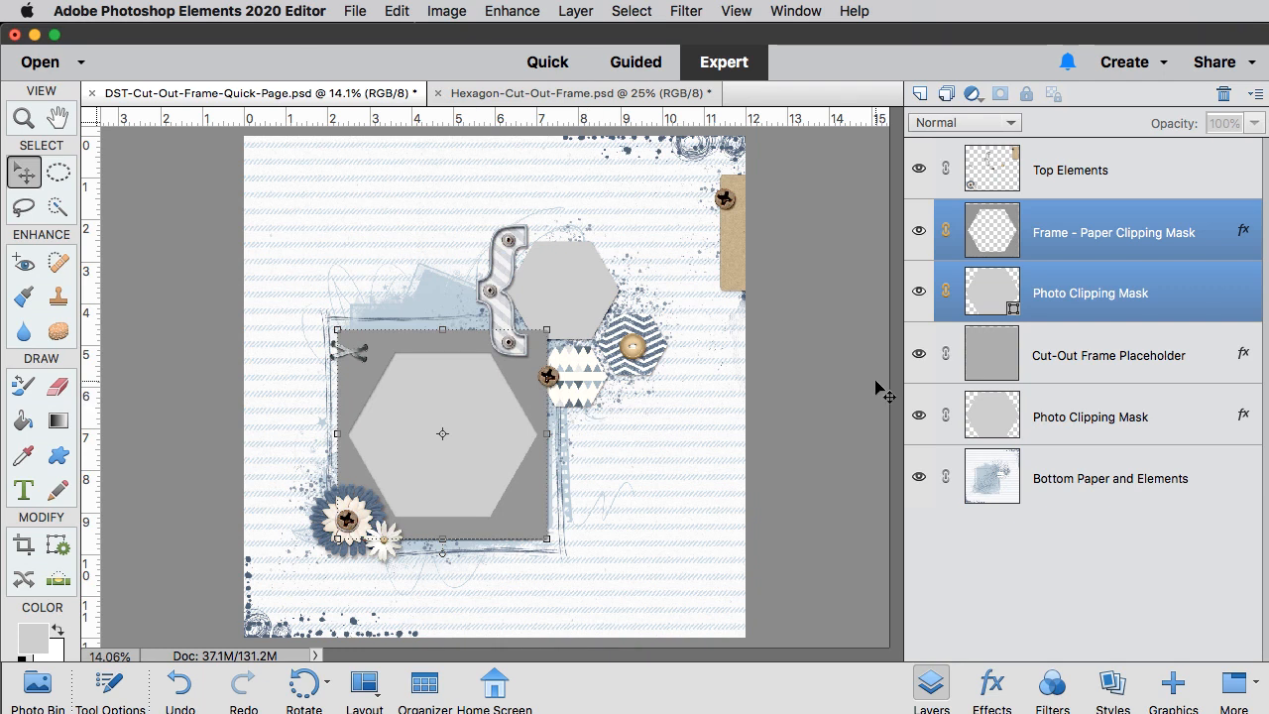
- Delete the Cut-Out Frame Placeholder layer and select the Photo Clipping Mask layer directly beneath the frame layer
left_click(1115, 362)
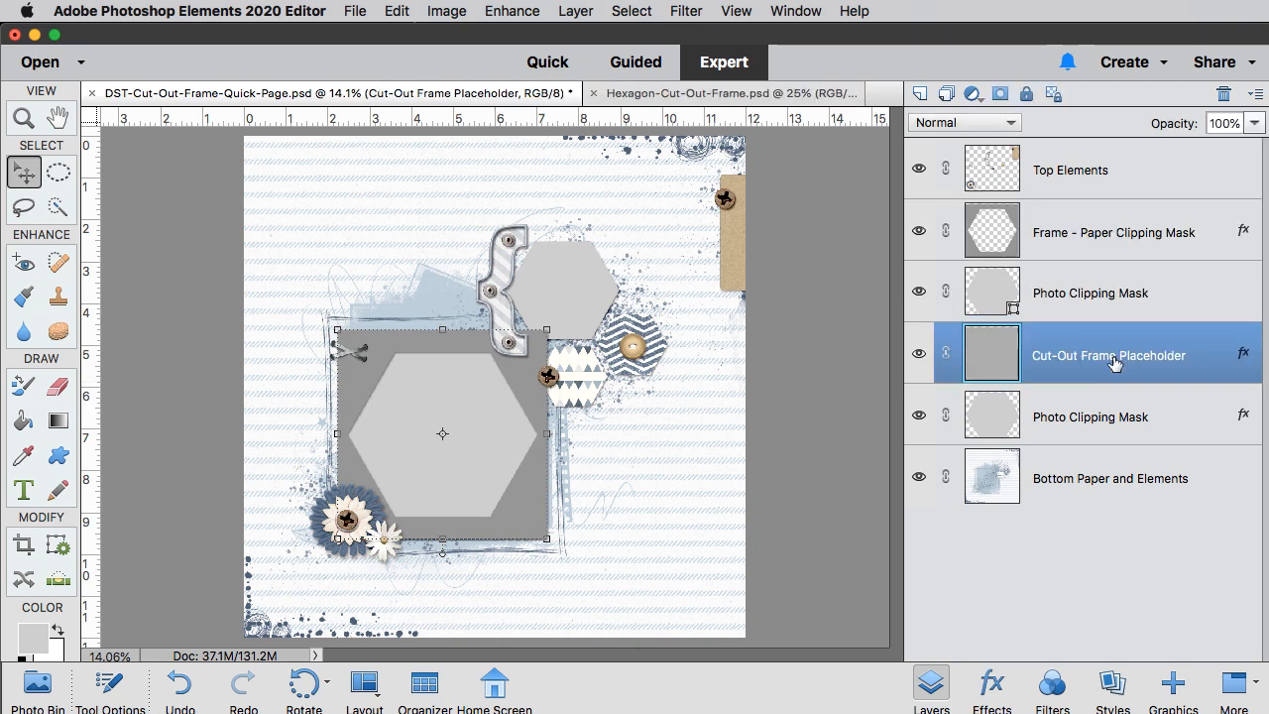
left_click_drag(1115, 364, 1224, 94)
left_click(1110, 315)
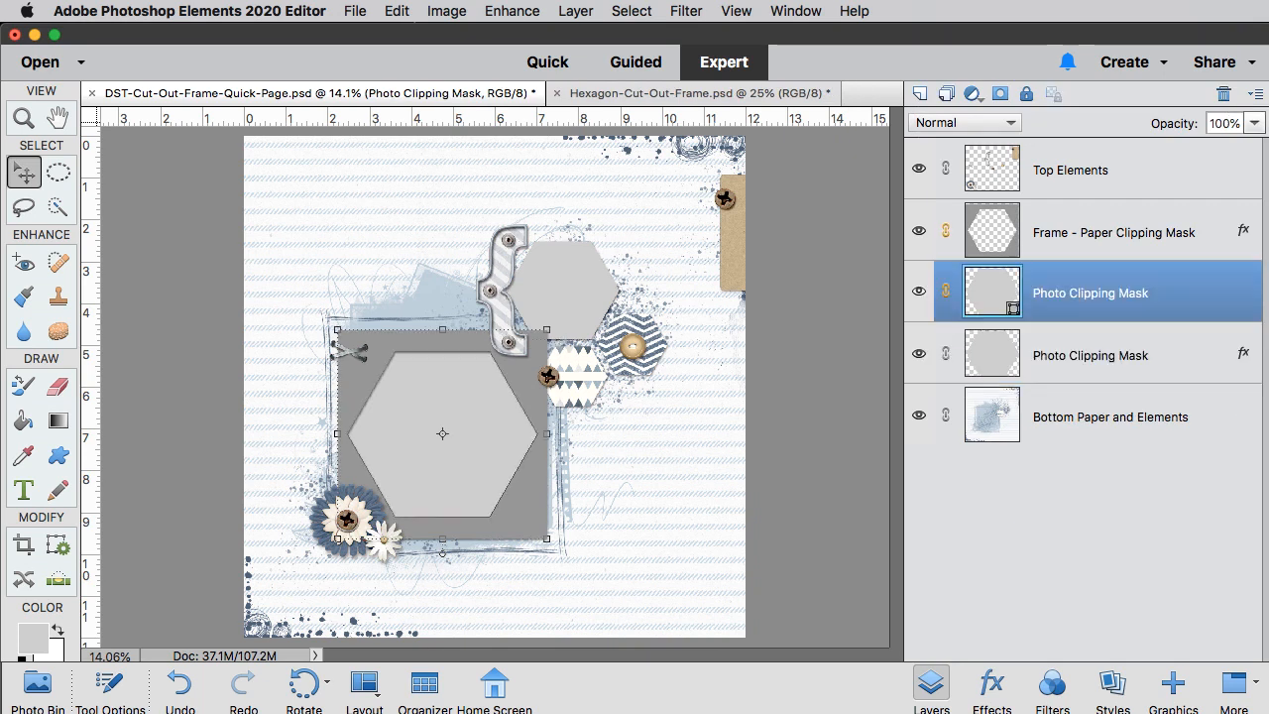